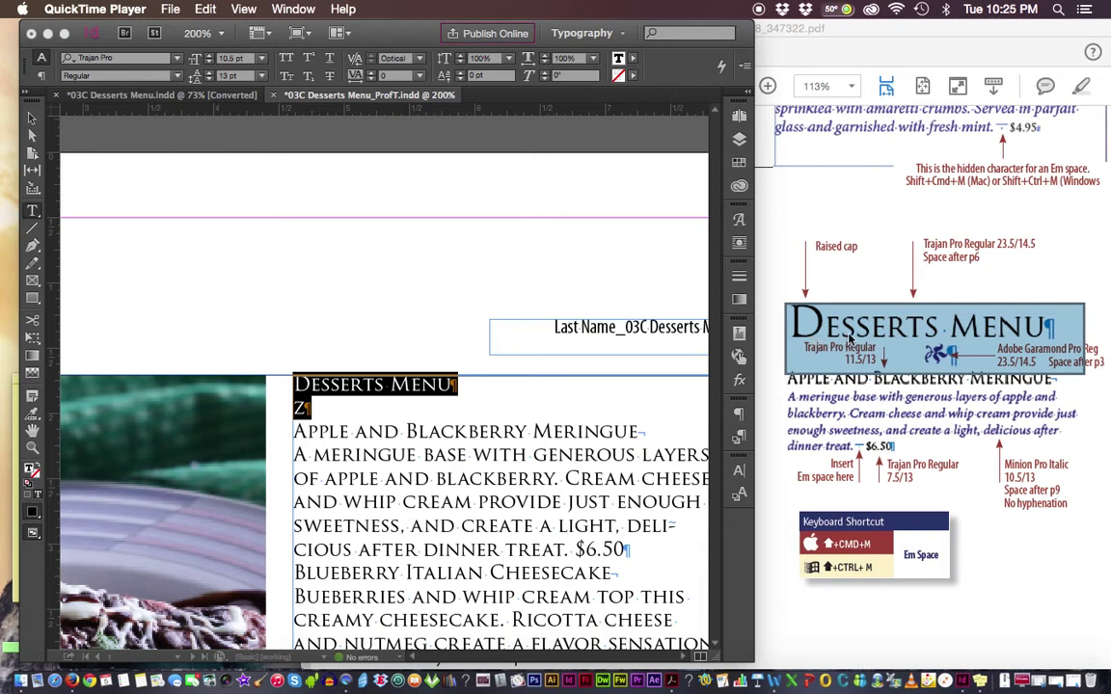
# Step: Review the spec's headline values: 23.5 pt size, 14.5 pt leading and p6 space after
pyautogui.click(848, 335)
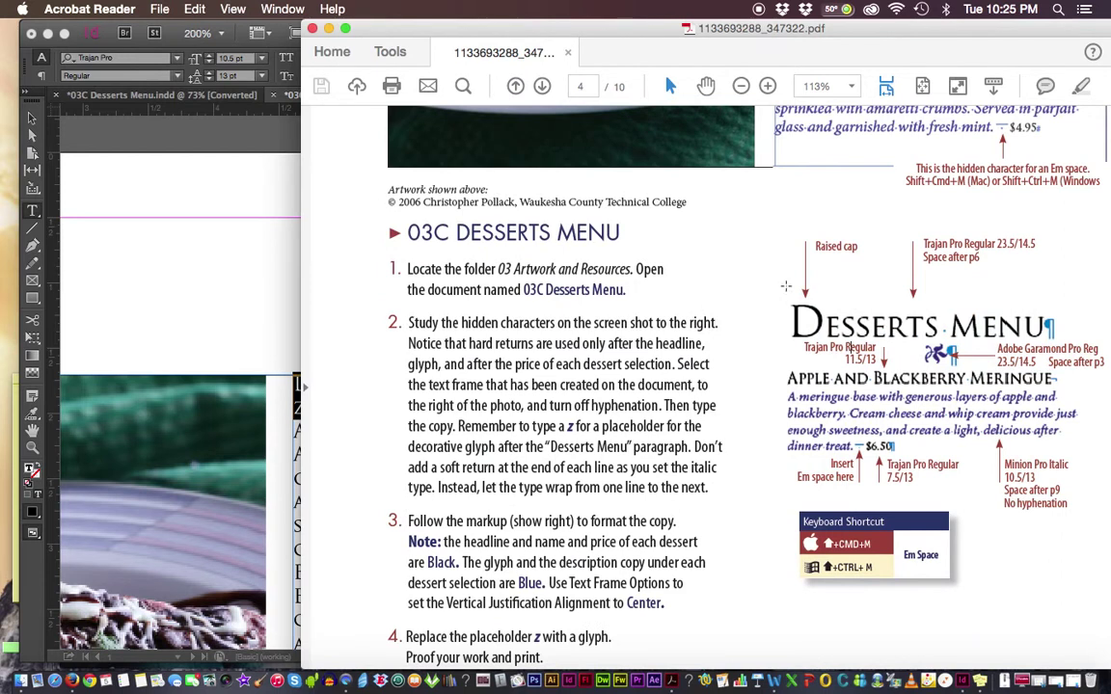
pyautogui.moveTo(788, 291); pyautogui.dragTo(1084, 371)
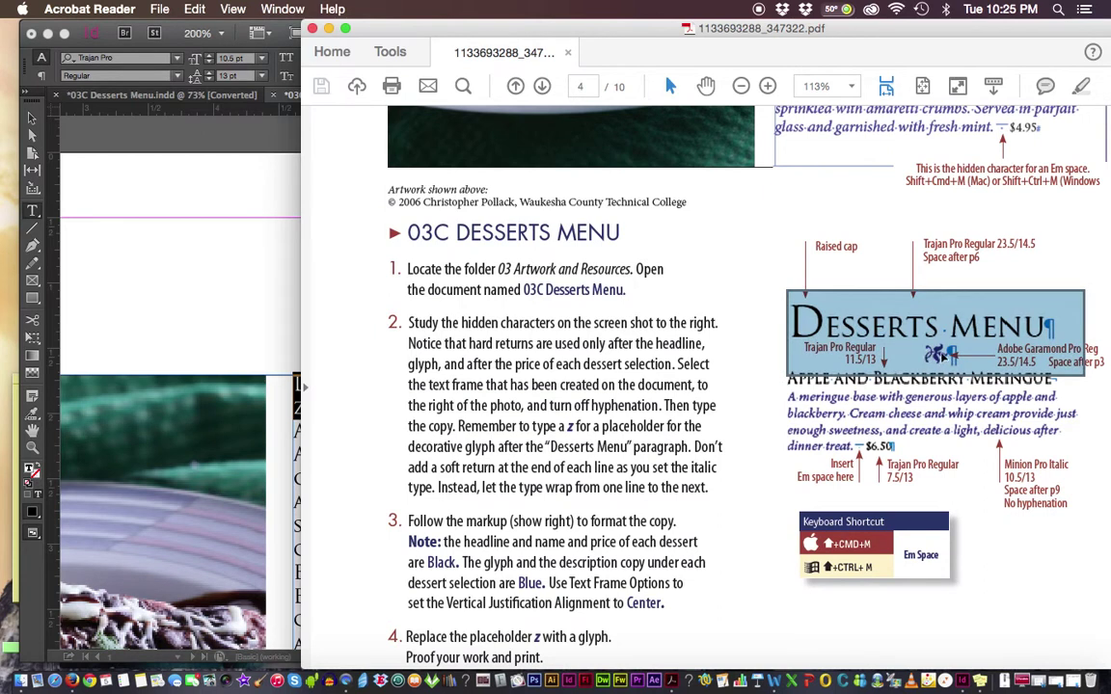
pyautogui.doubleClick(1000, 244)
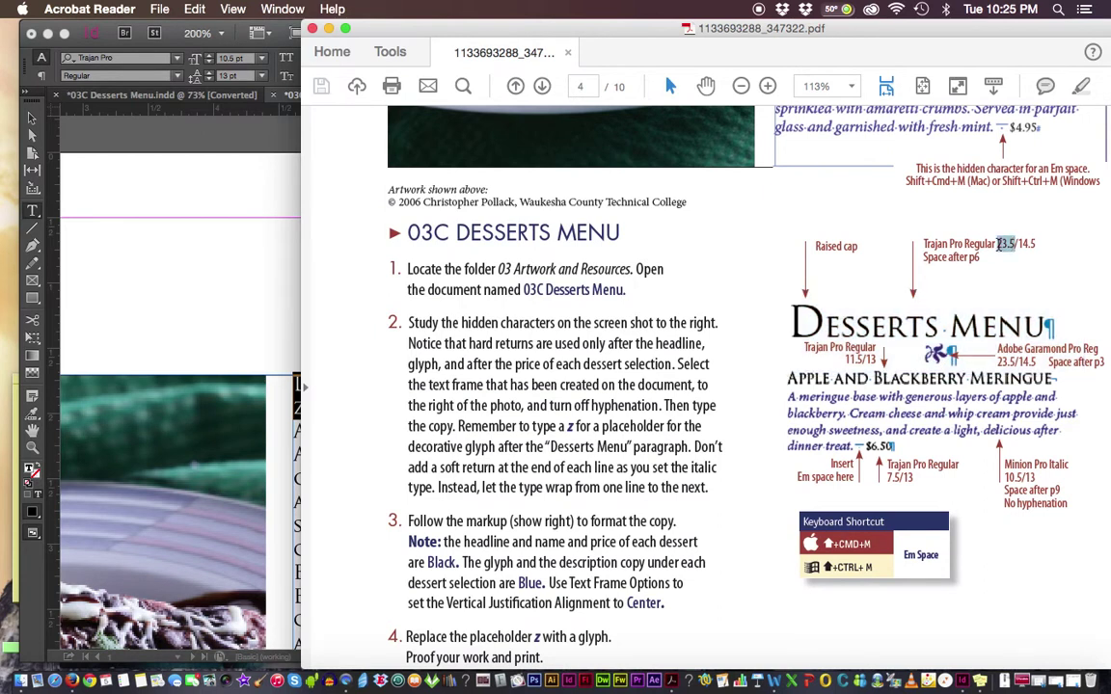
pyautogui.doubleClick(1024, 243)
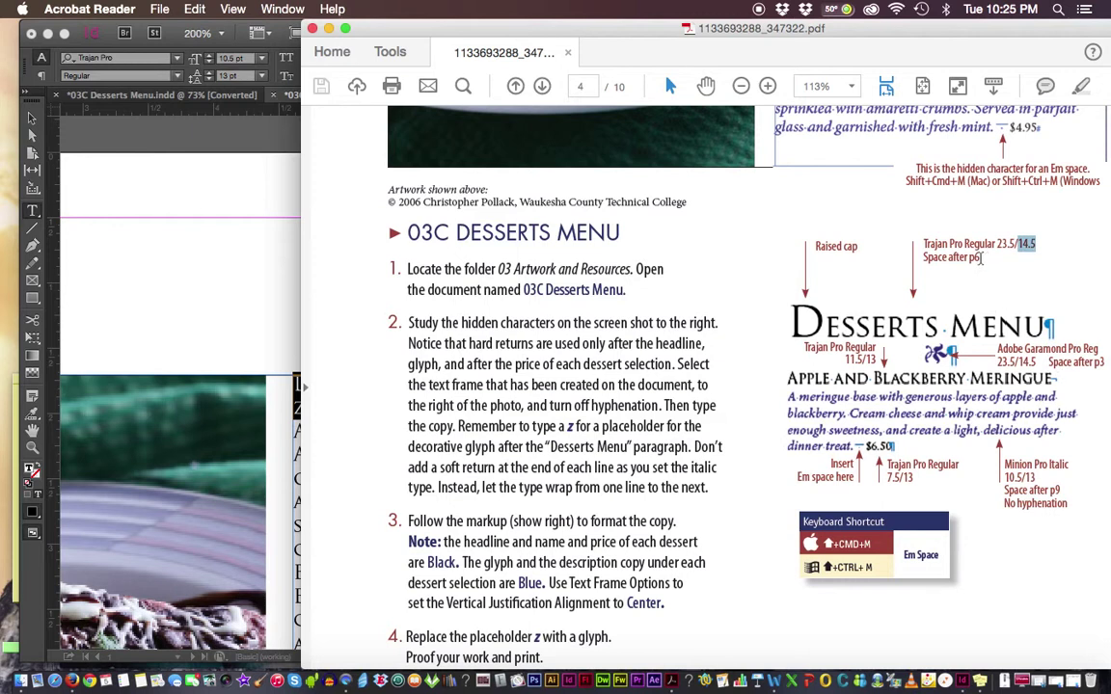
pyautogui.moveTo(982, 258)
pyautogui.mouseDown()
pyautogui.moveTo(925, 258)
pyautogui.moveTo(954, 245)
pyautogui.moveTo(924, 259)
pyautogui.mouseUp()
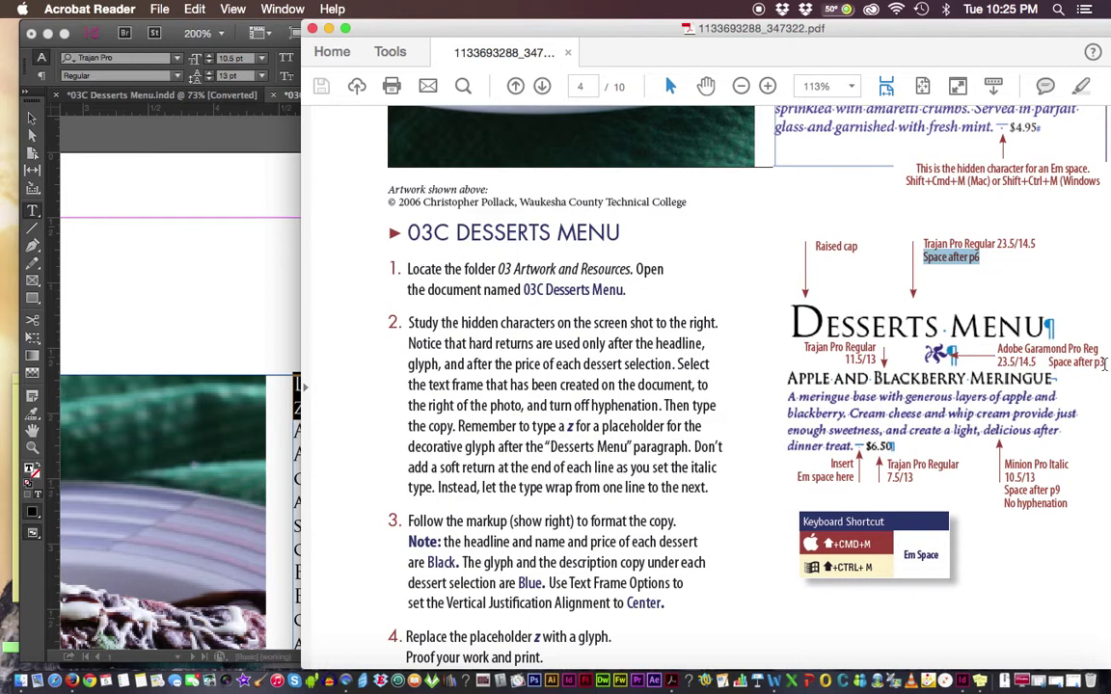
# Step: Zoom the layout to 300% and select the Desserts Menu headline plus the Z line
pyautogui.click(278, 323)
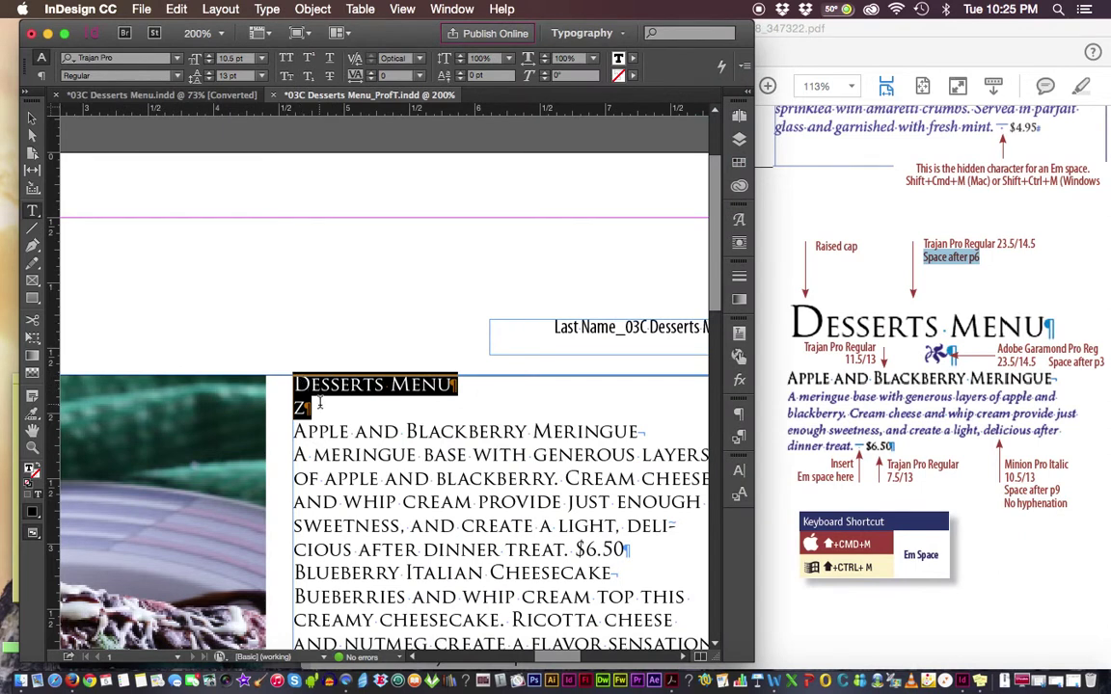
pyautogui.click(295, 384)
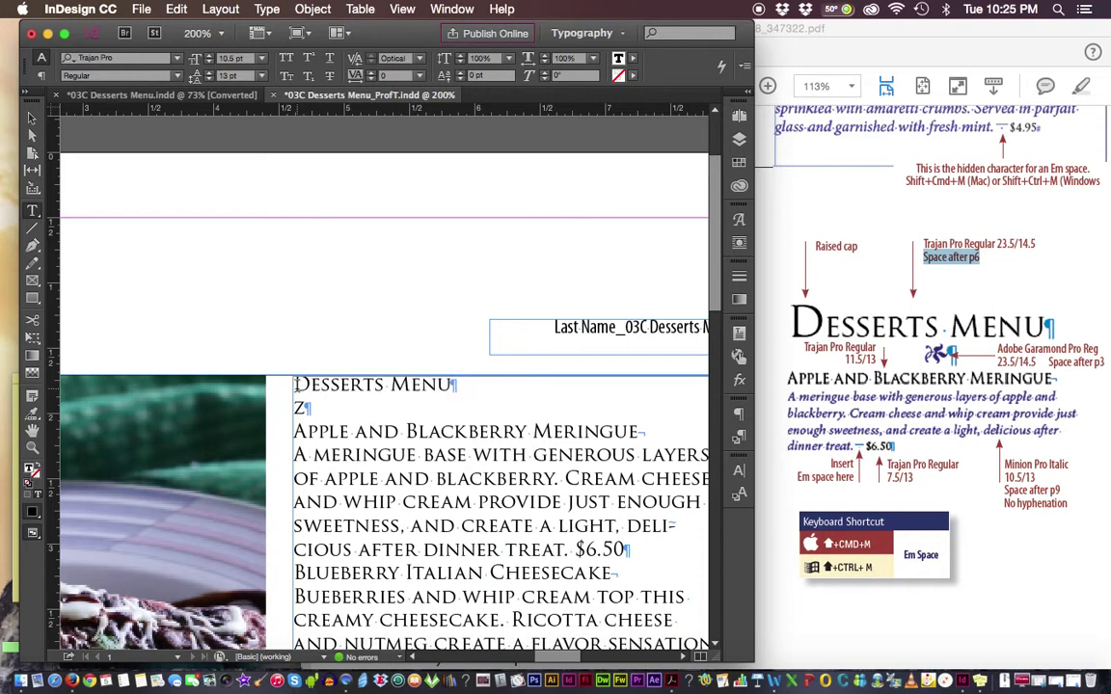
pyautogui.press('super+=')
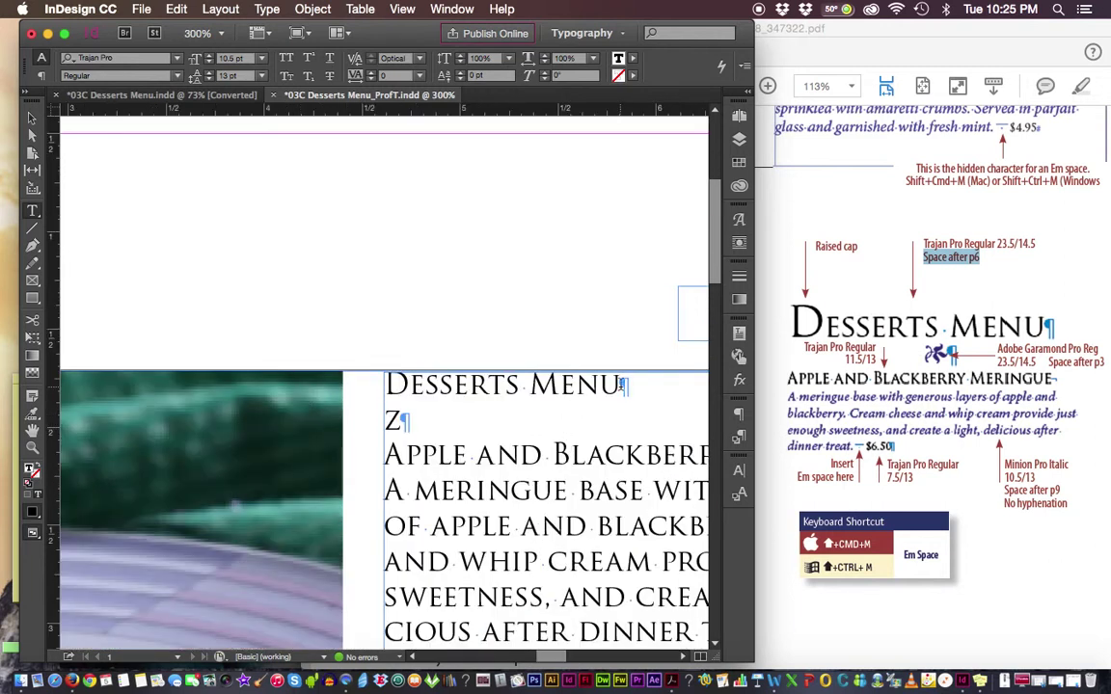
pyautogui.moveTo(386, 385); pyautogui.dragTo(625, 384)
pyautogui.moveTo(385, 384); pyautogui.dragTo(648, 379)
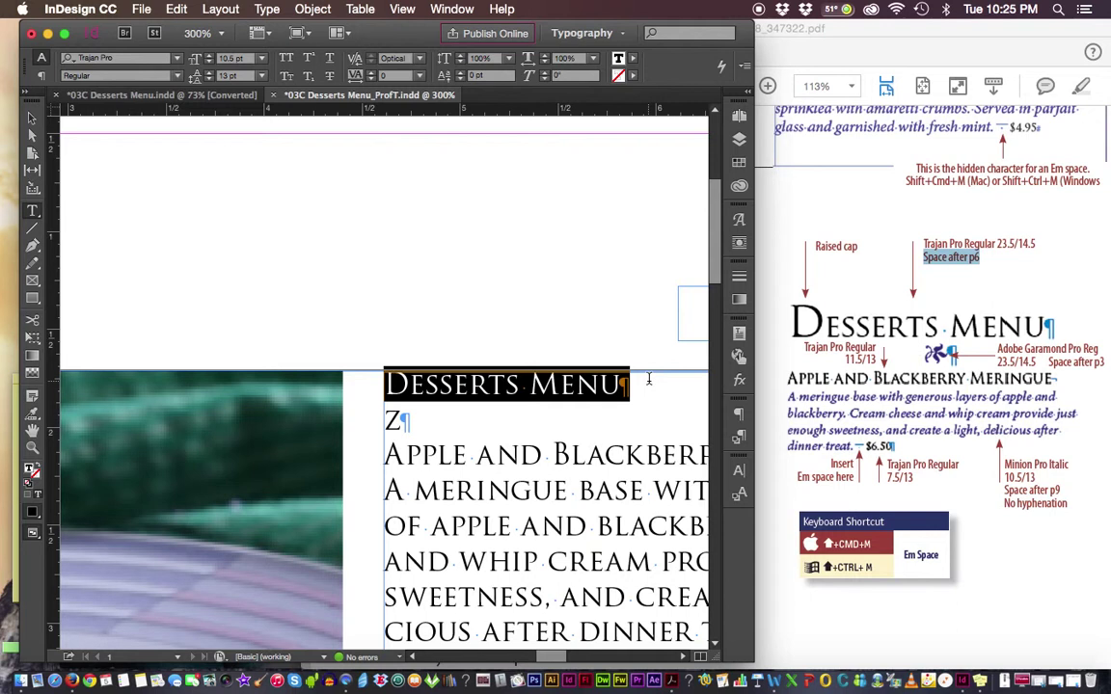
pyautogui.click(621, 383)
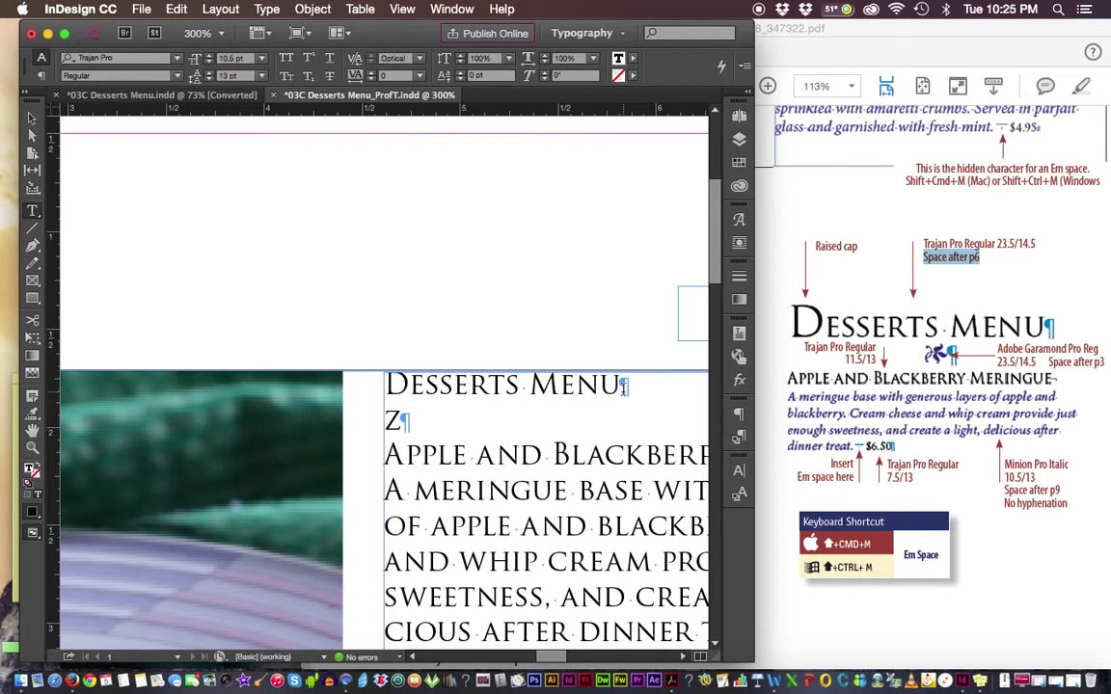
pyautogui.moveTo(622, 383); pyautogui.dragTo(628, 385)
pyautogui.moveTo(396, 385); pyautogui.dragTo(584, 387)
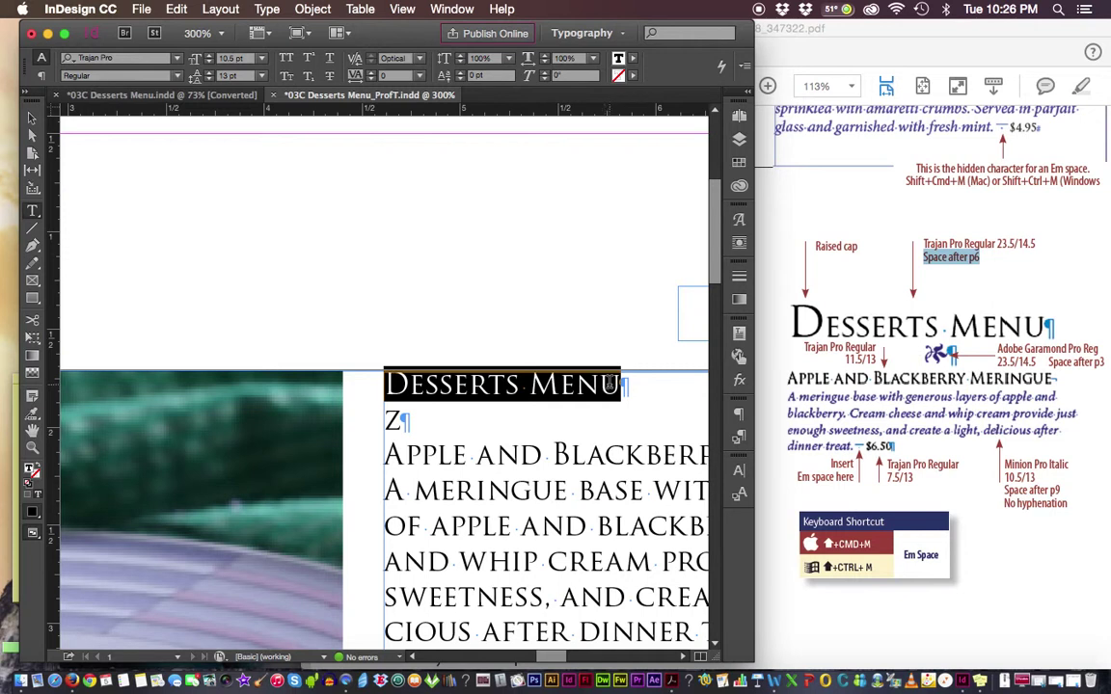
pyautogui.moveTo(387, 385); pyautogui.dragTo(420, 419)
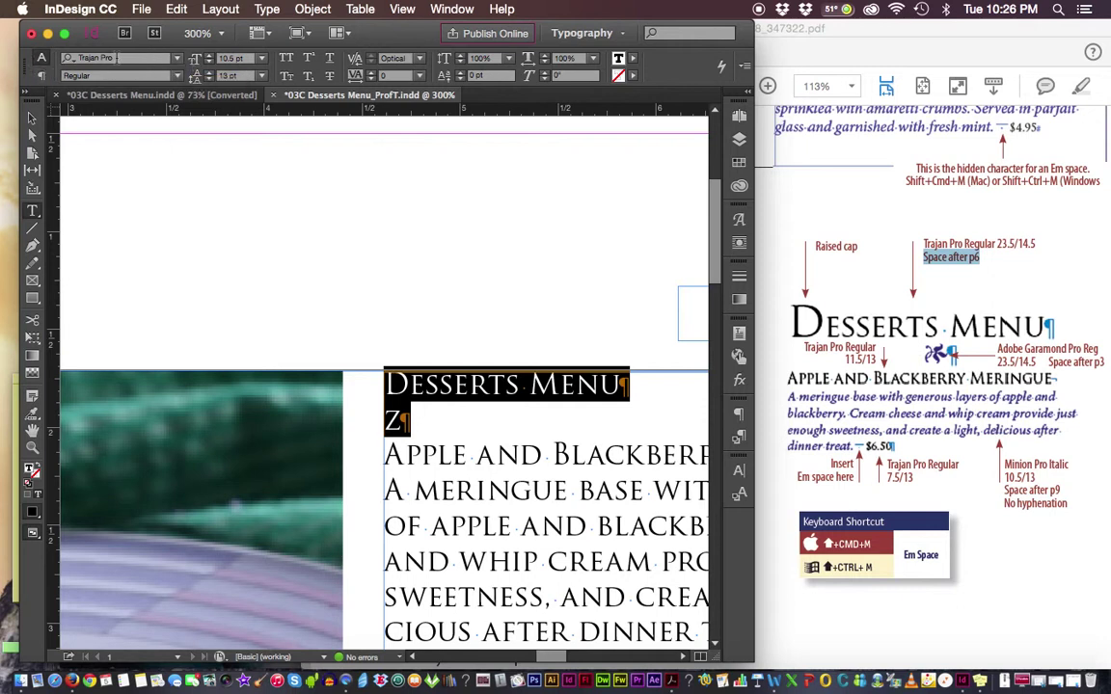
pyautogui.click(117, 58)
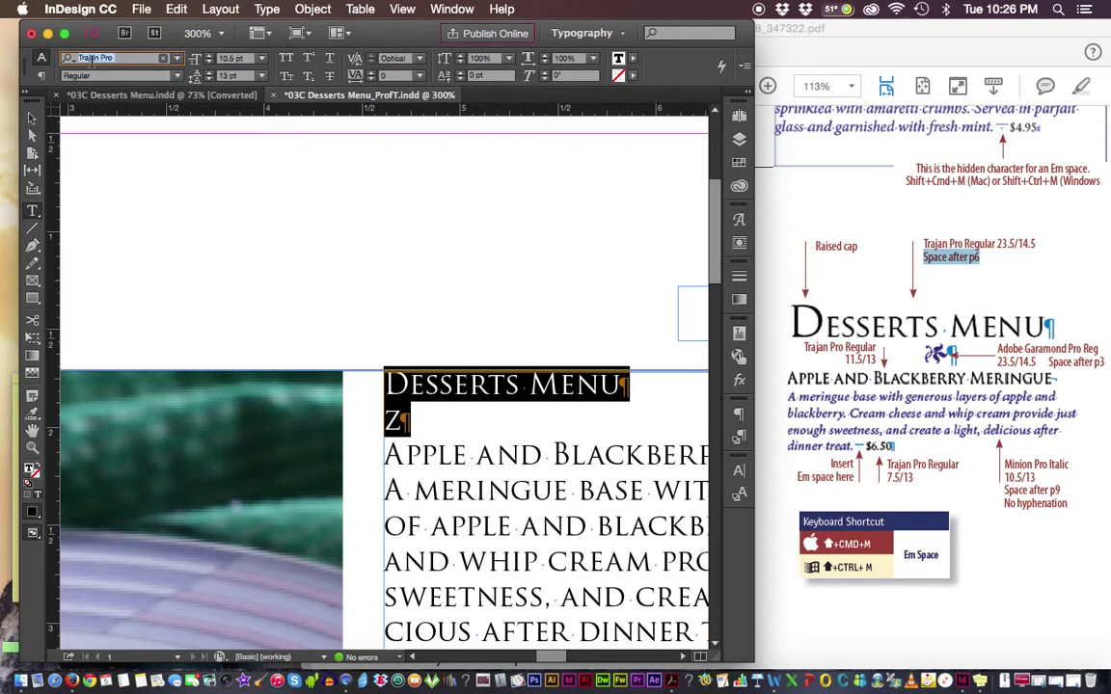
pyautogui.click(176, 59)
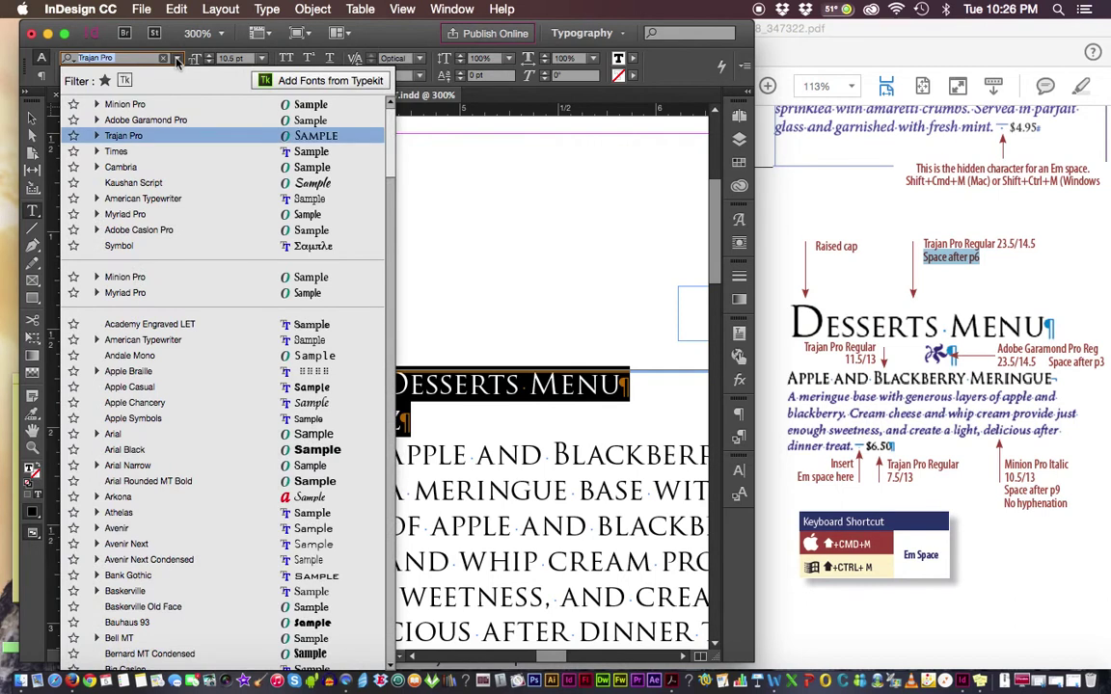
pyautogui.click(177, 59)
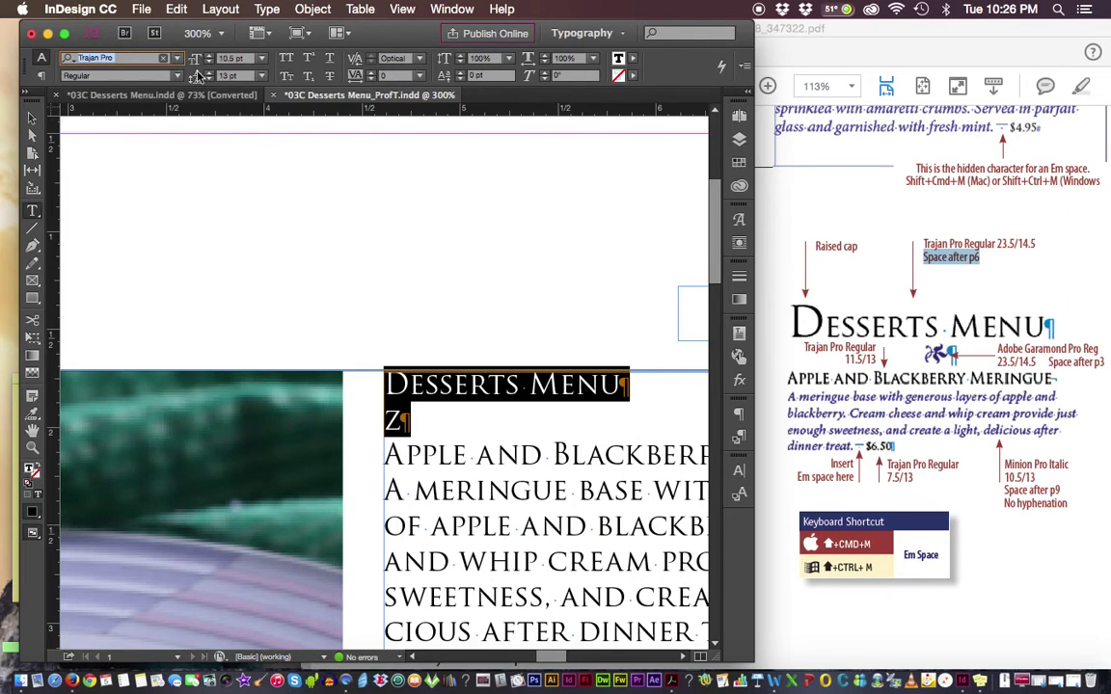
pyautogui.press('Tab')
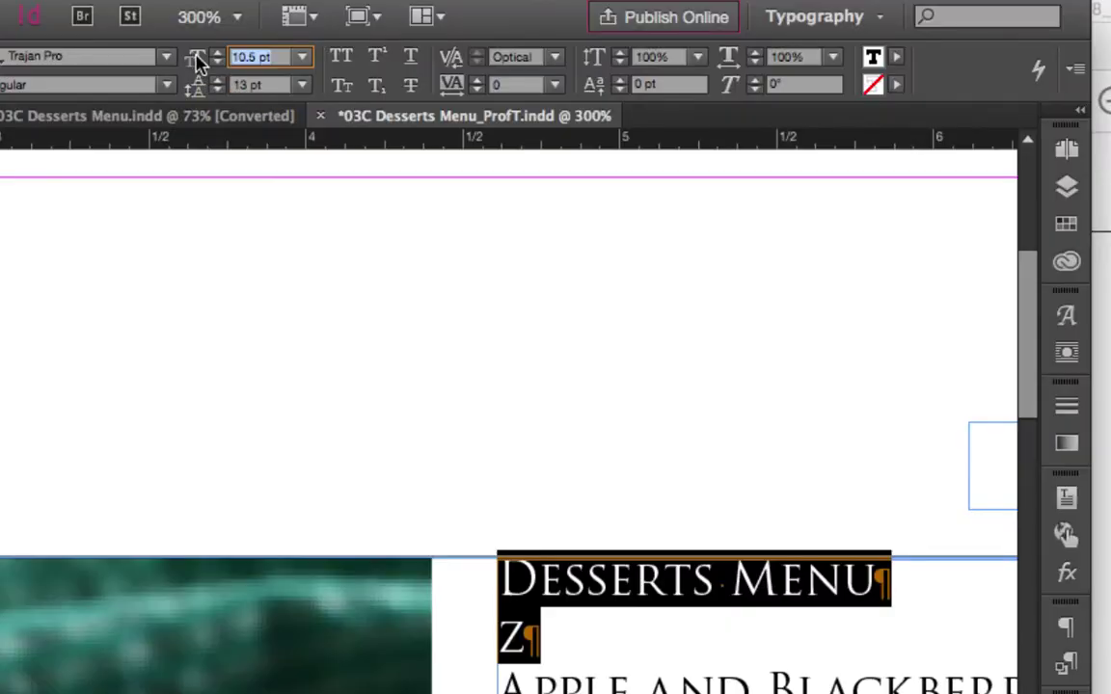
pyautogui.press('Tab')
pyautogui.hotkey('shift', 'Tab')
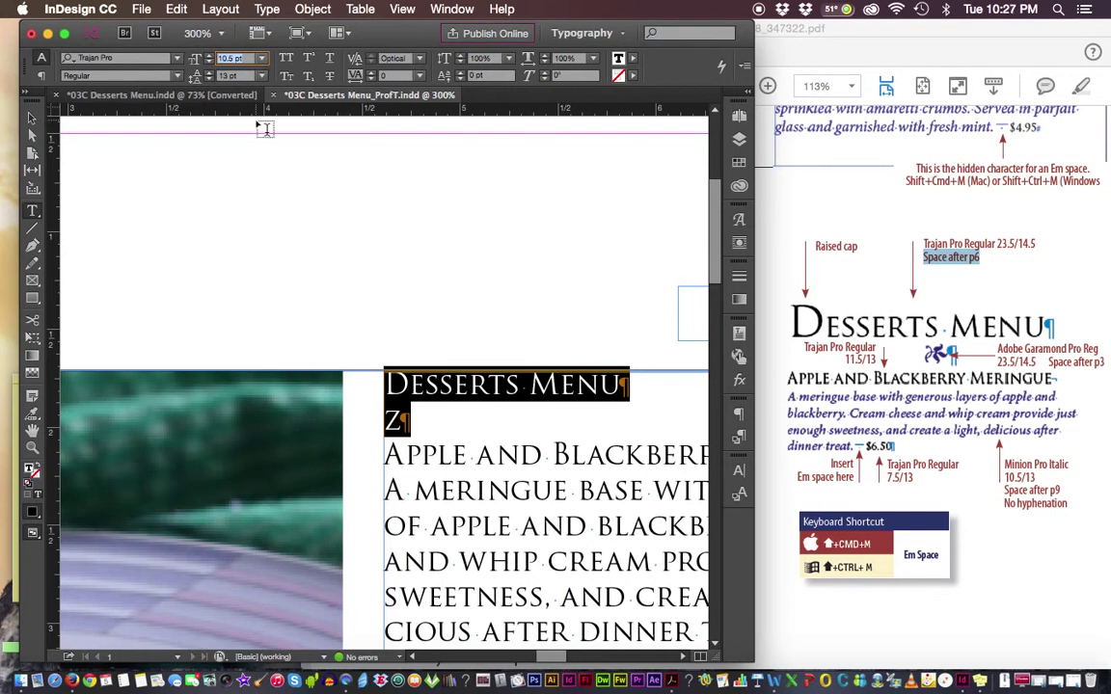
# Step: Set the Desserts Menu headline and Z line to 23.5 pt on 14.5 pt leading
pyautogui.write('23.5')
pyautogui.press('Return')
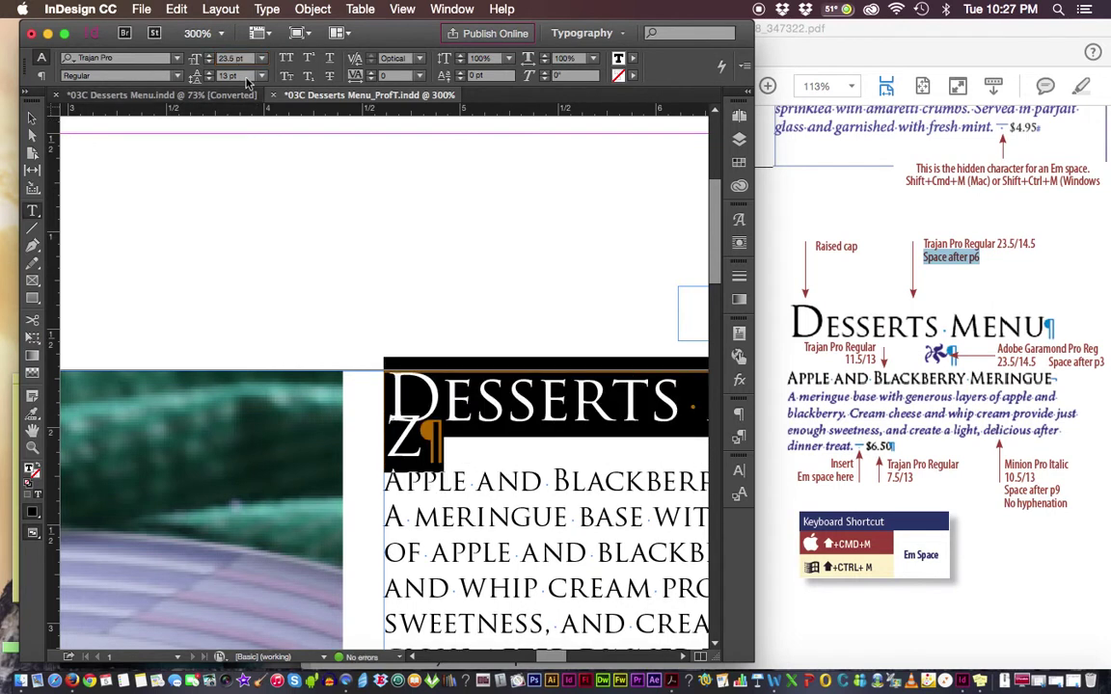
pyautogui.doubleClick(228, 75)
pyautogui.write('14.5')
pyautogui.press('Return')
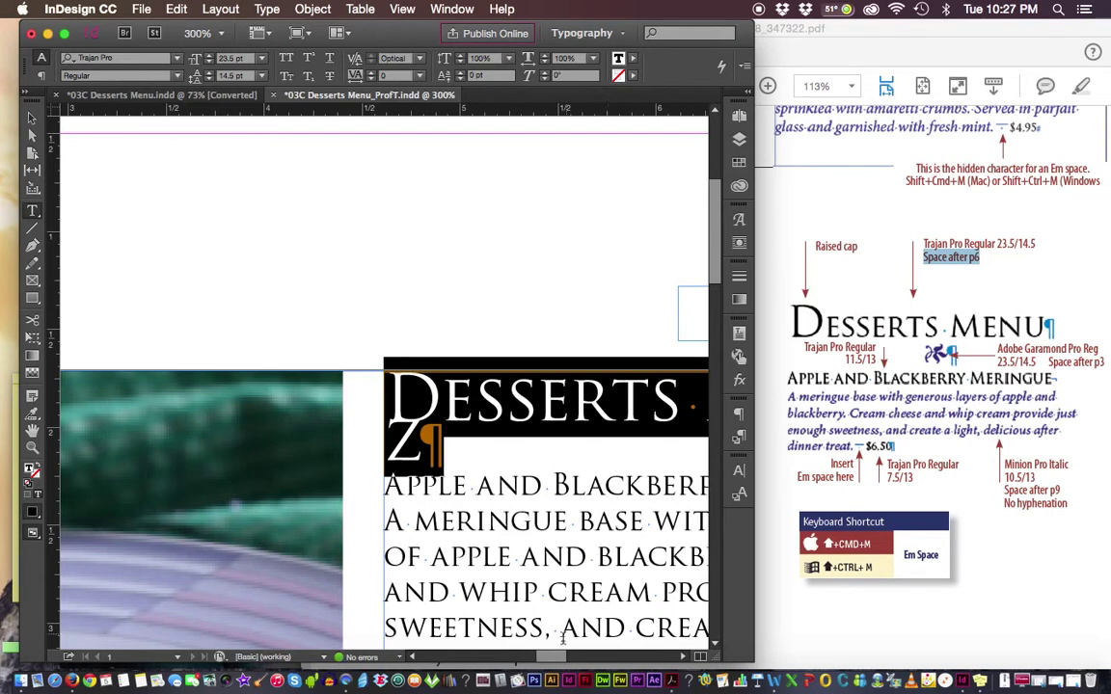
pyautogui.moveTo(550, 656); pyautogui.dragTo(564, 660)
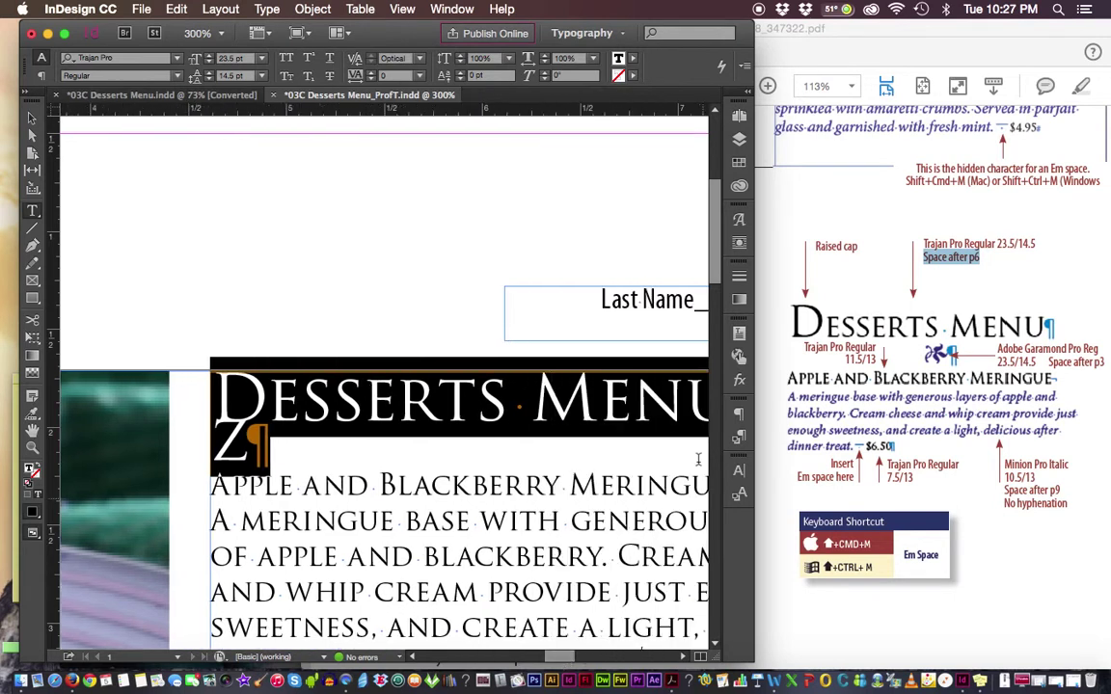
pyautogui.moveTo(715, 282); pyautogui.dragTo(716, 309)
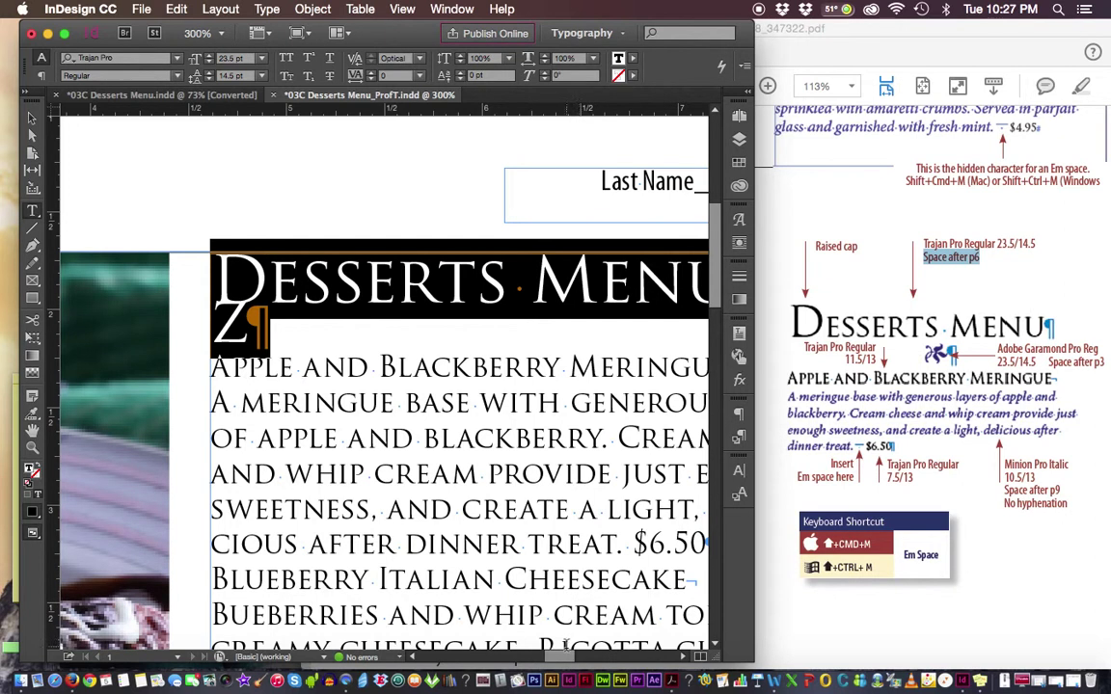
pyautogui.moveTo(565, 659); pyautogui.dragTo(575, 659)
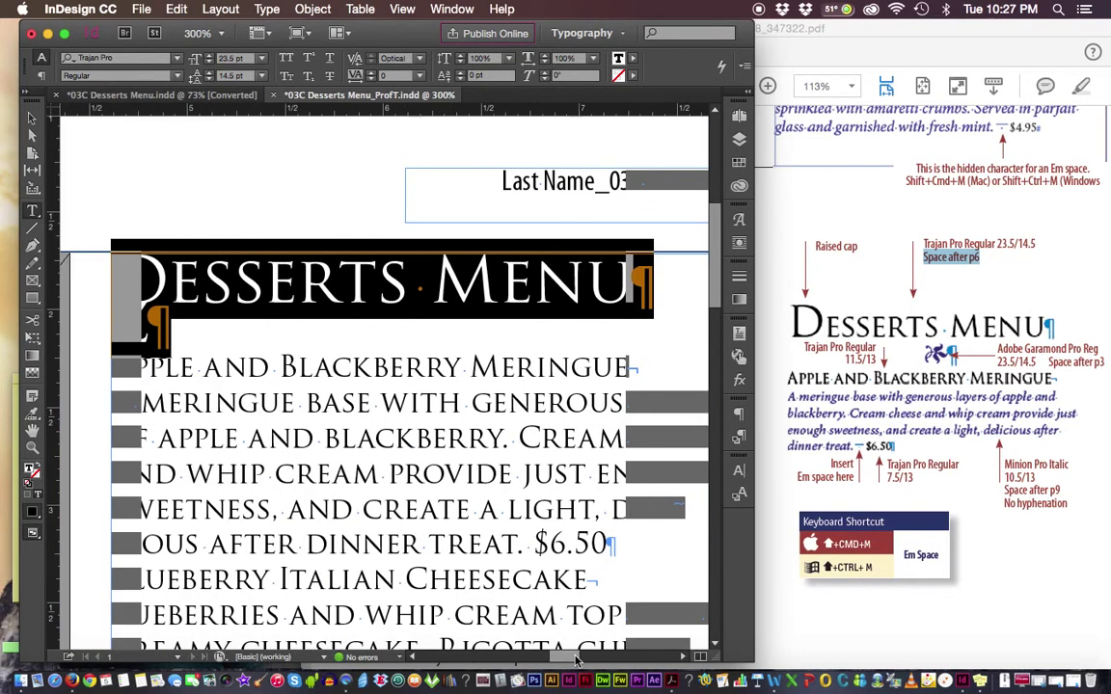
pyautogui.click(154, 285)
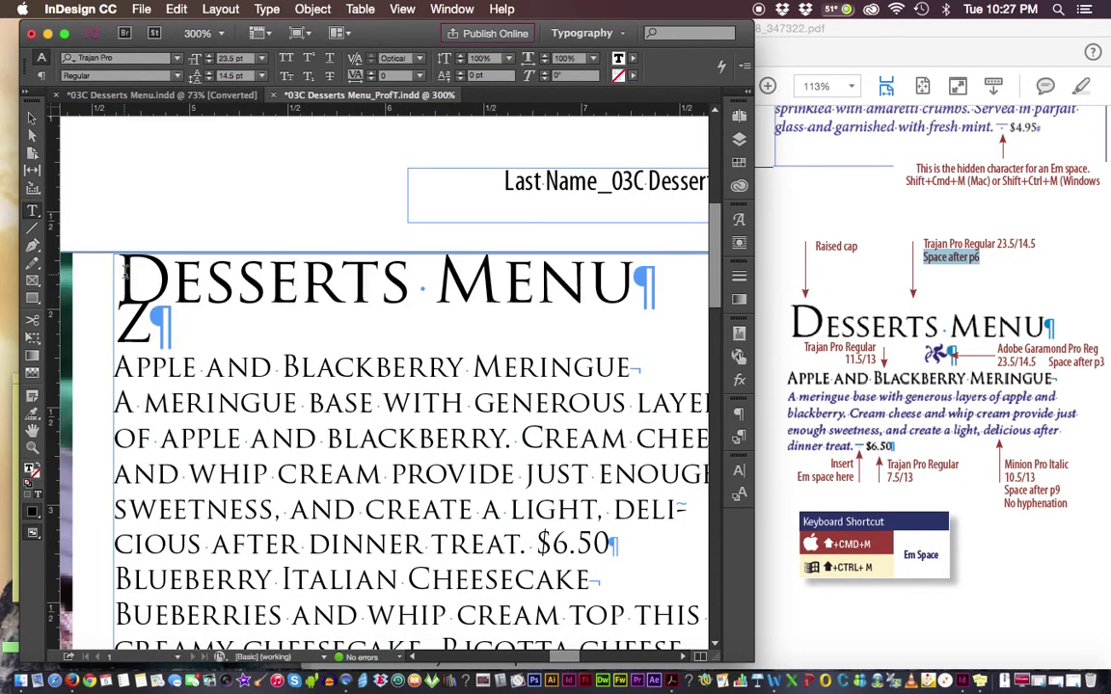
# Step: Select the whole Desserts Menu headline paragraph and show the paragraph formatting controls
pyautogui.moveTo(113, 249); pyautogui.dragTo(678, 277)
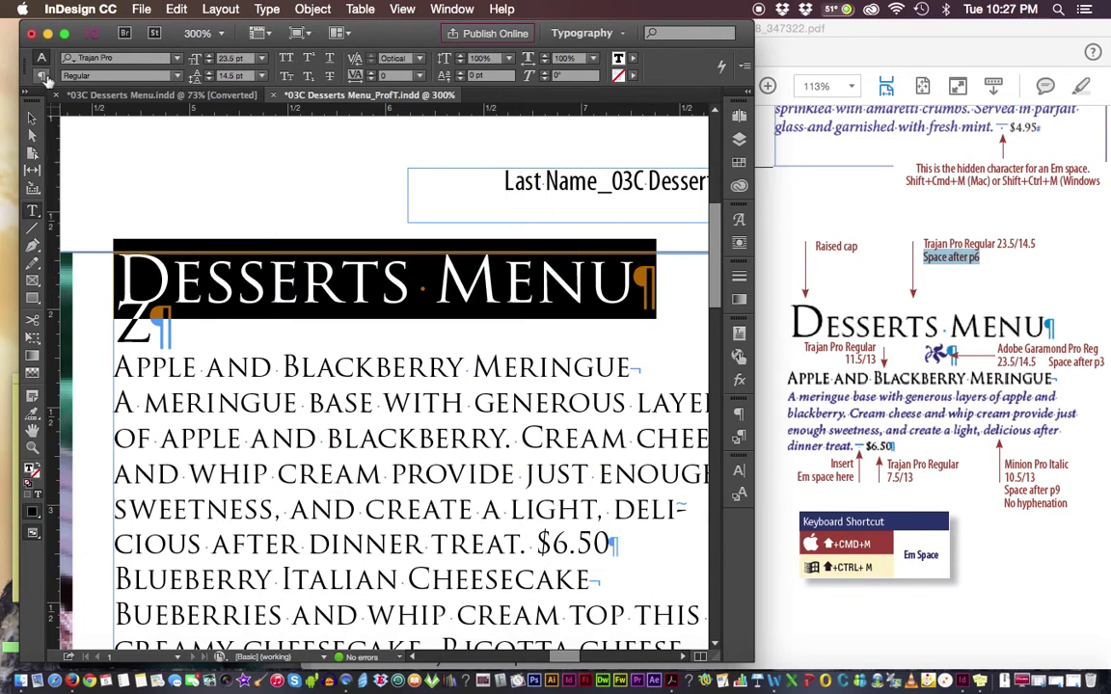
pyautogui.click(41, 77)
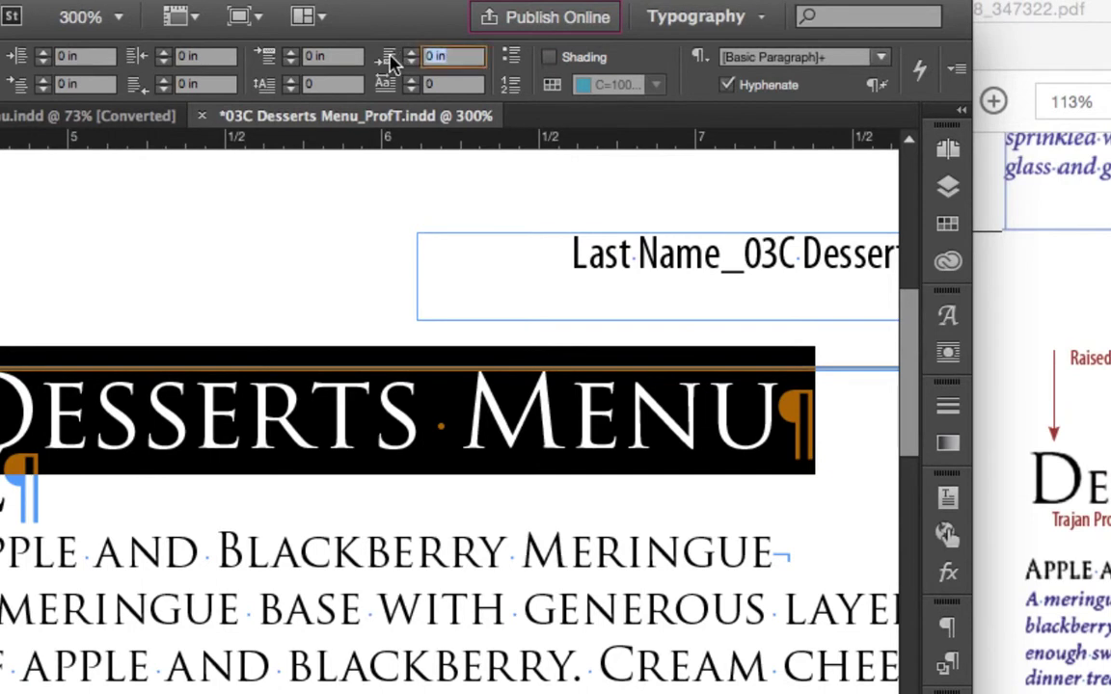
pyautogui.click(412, 60)
# Step: Give the Desserts Menu headline 0p6 space after
pyautogui.write('0p6')
pyautogui.press('BackSpace')
pyautogui.press('BackSpace')
pyautogui.press('BackSpace')
pyautogui.write('6pt')
pyautogui.press('BackSpace')
pyautogui.press('BackSpace')
pyautogui.press('BackSpace')
pyautogui.write('0p6')
pyautogui.press('Return')
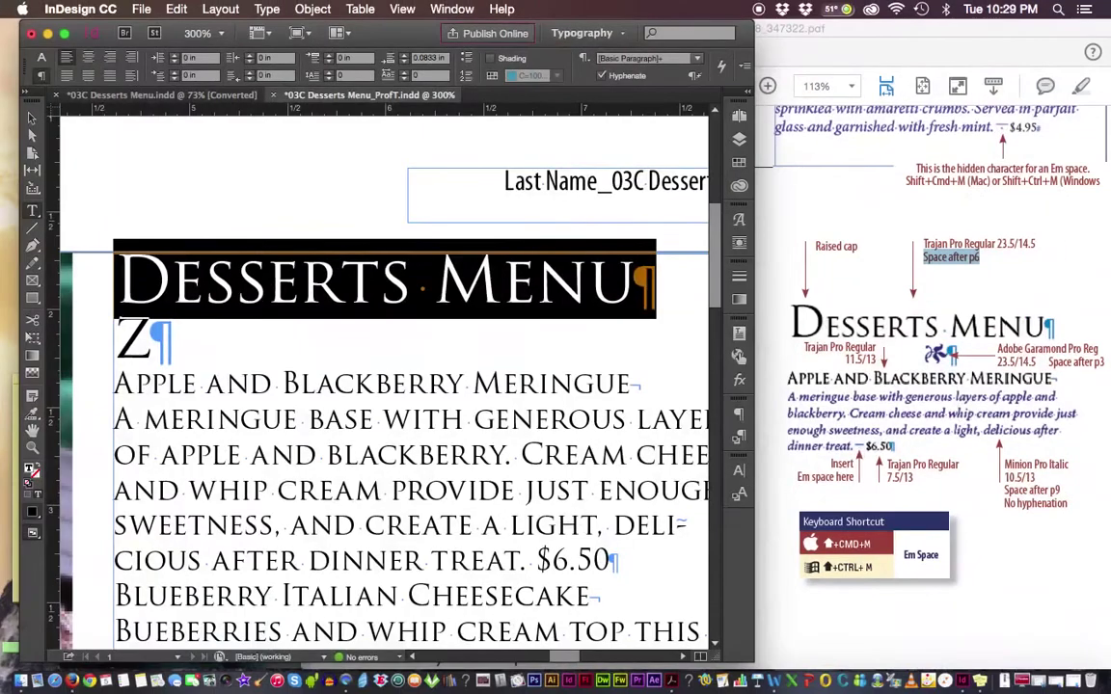
# Step: Select the Z placeholder line and enter 0p4 in its spacing field
pyautogui.moveTo(114, 337); pyautogui.dragTo(172, 338)
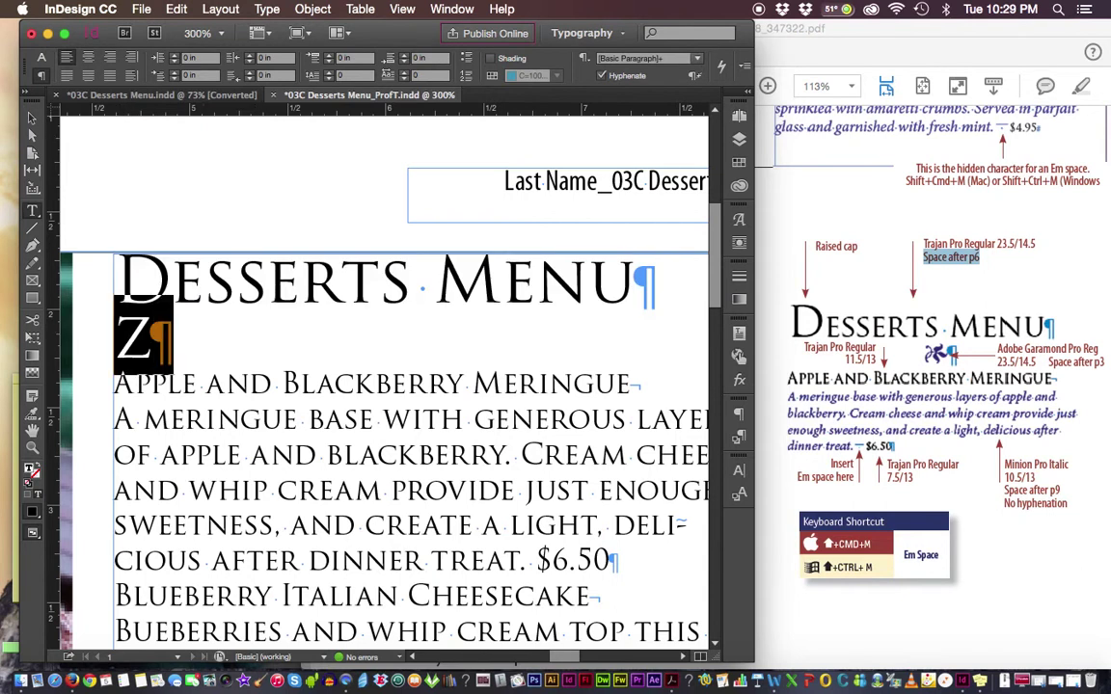
pyautogui.click(430, 58)
pyautogui.write('0p4')
pyautogui.moveTo(1051, 364); pyautogui.dragTo(1104, 365)
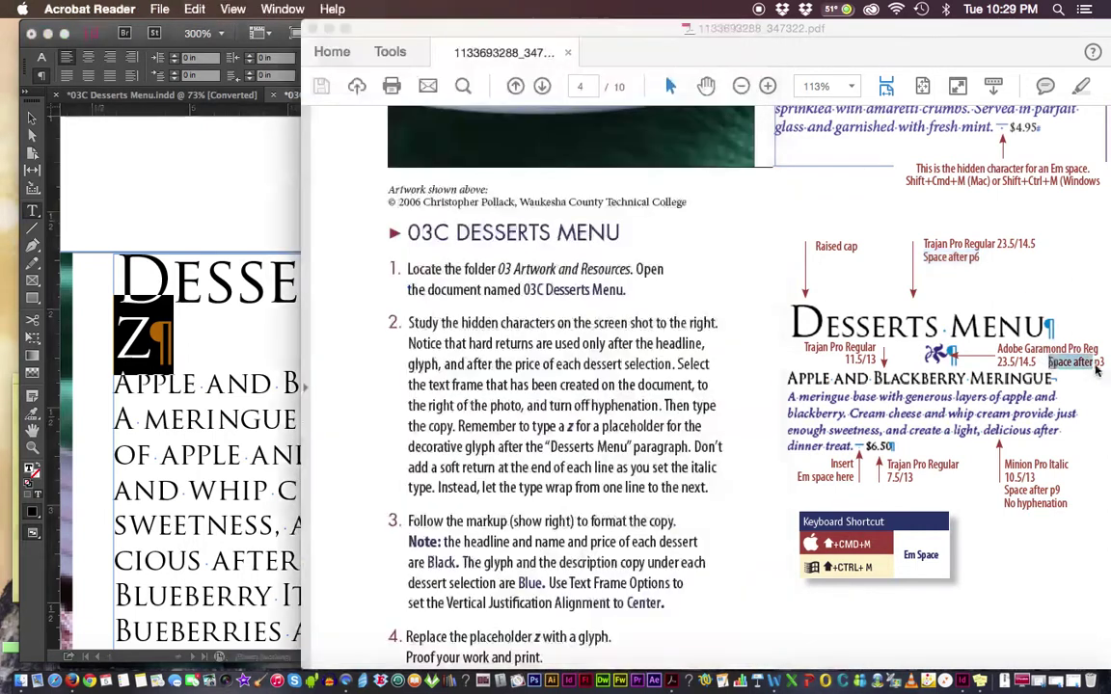
pyautogui.click(277, 209)
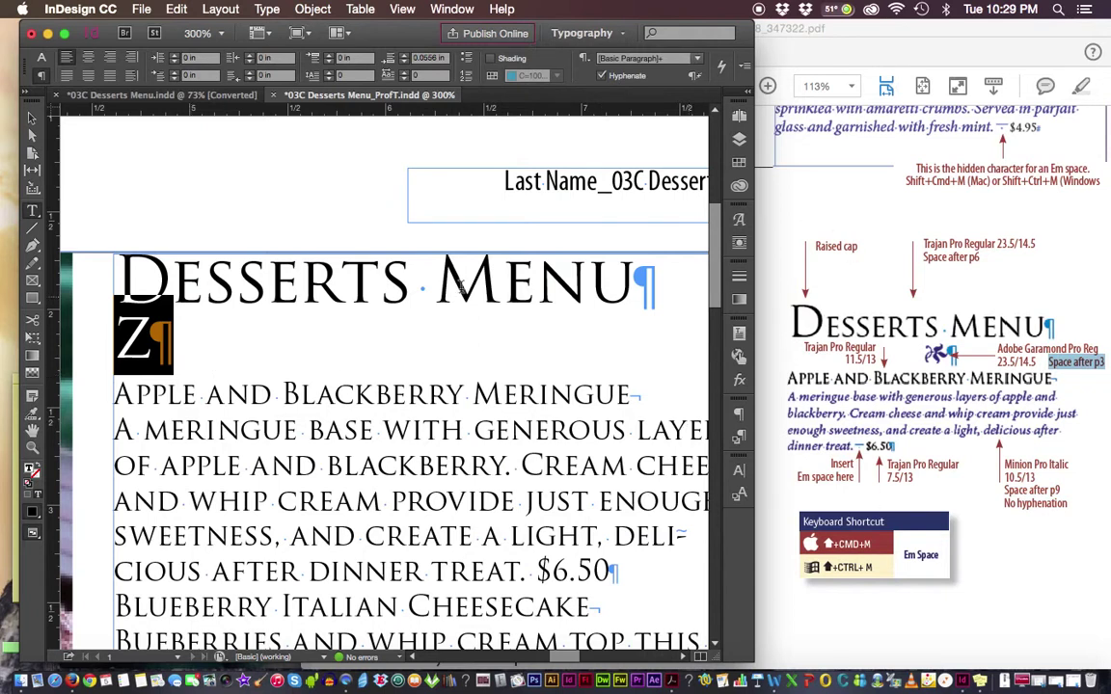
pyautogui.click(810, 307)
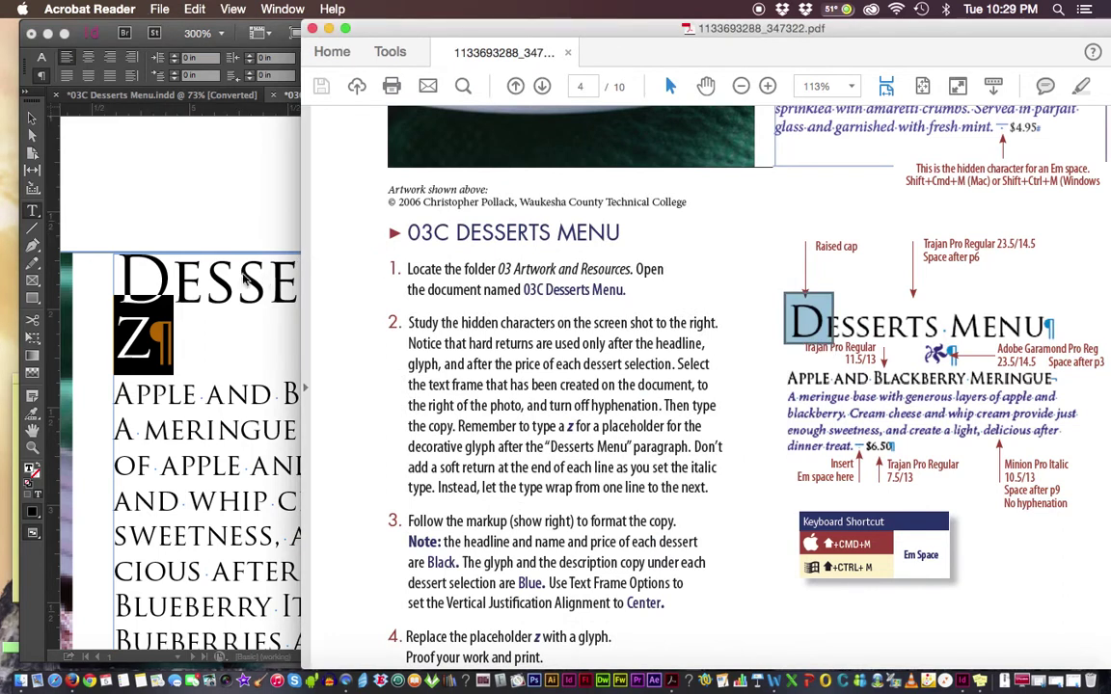
pyautogui.click(220, 253)
pyautogui.keyDown('shift'); pyautogui.click(157, 275); pyautogui.keyUp('shift')
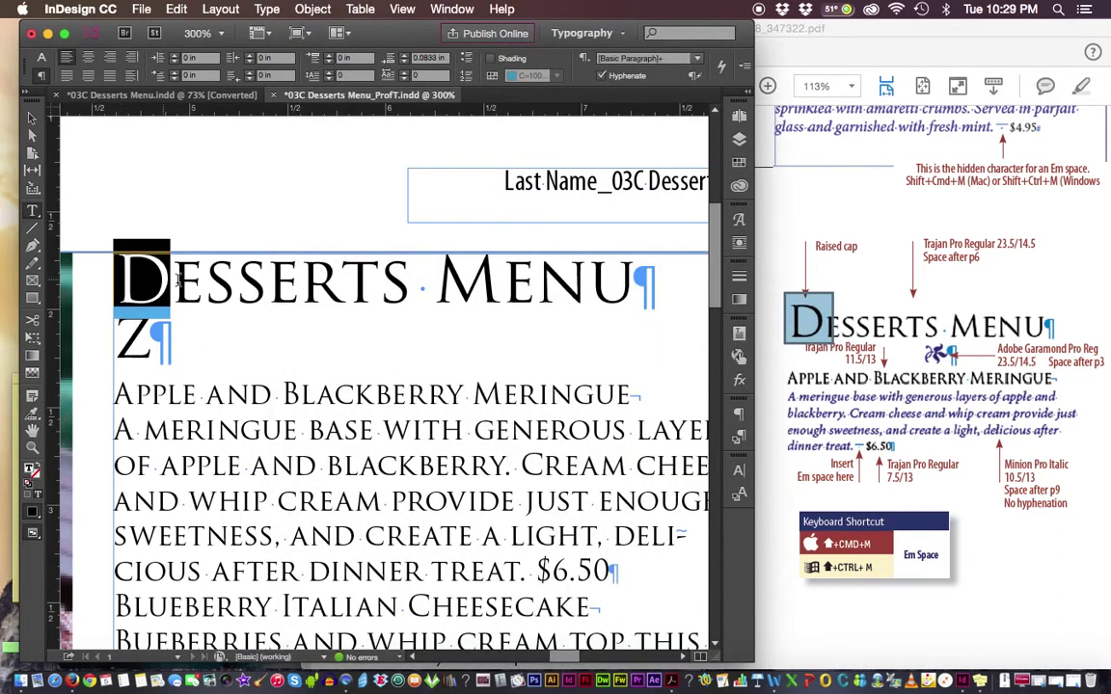
# Step: Raise the headline's initial D to a 33 pt cap using the character size field
pyautogui.click(41, 60)
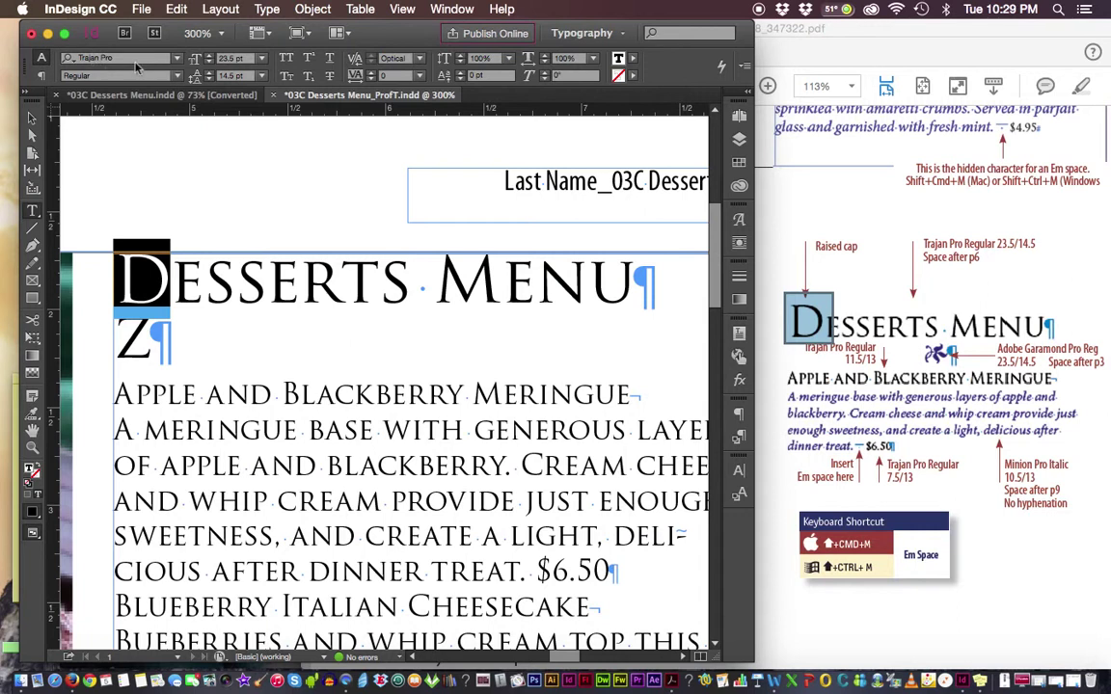
pyautogui.click(196, 59)
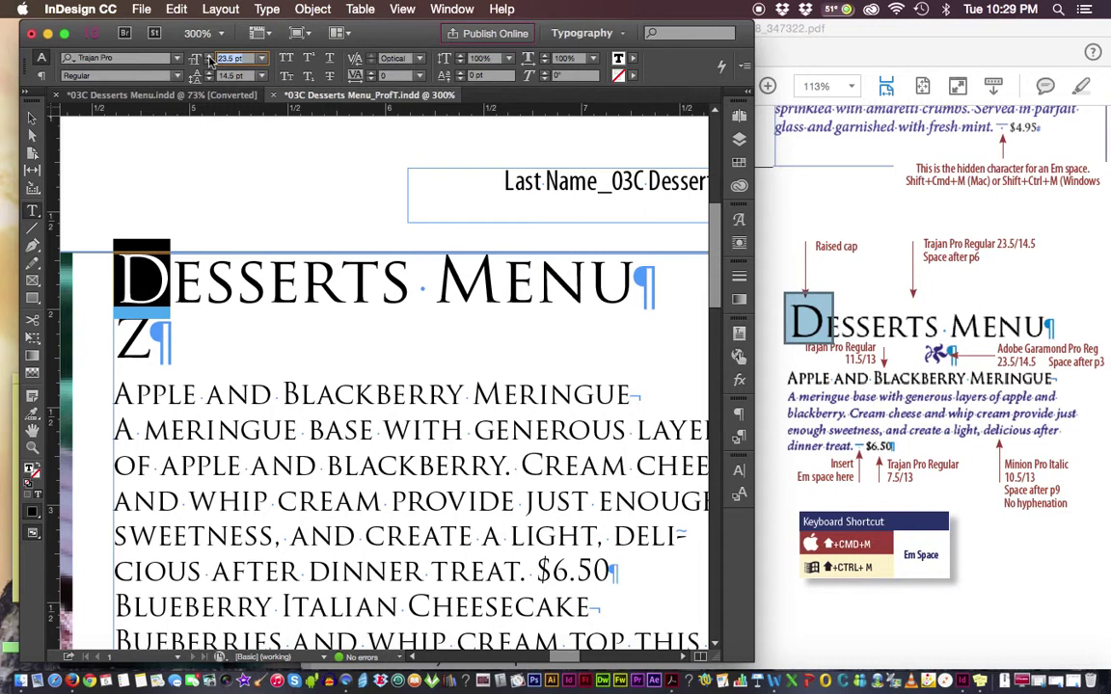
pyautogui.write('24')
pyautogui.press('Return')
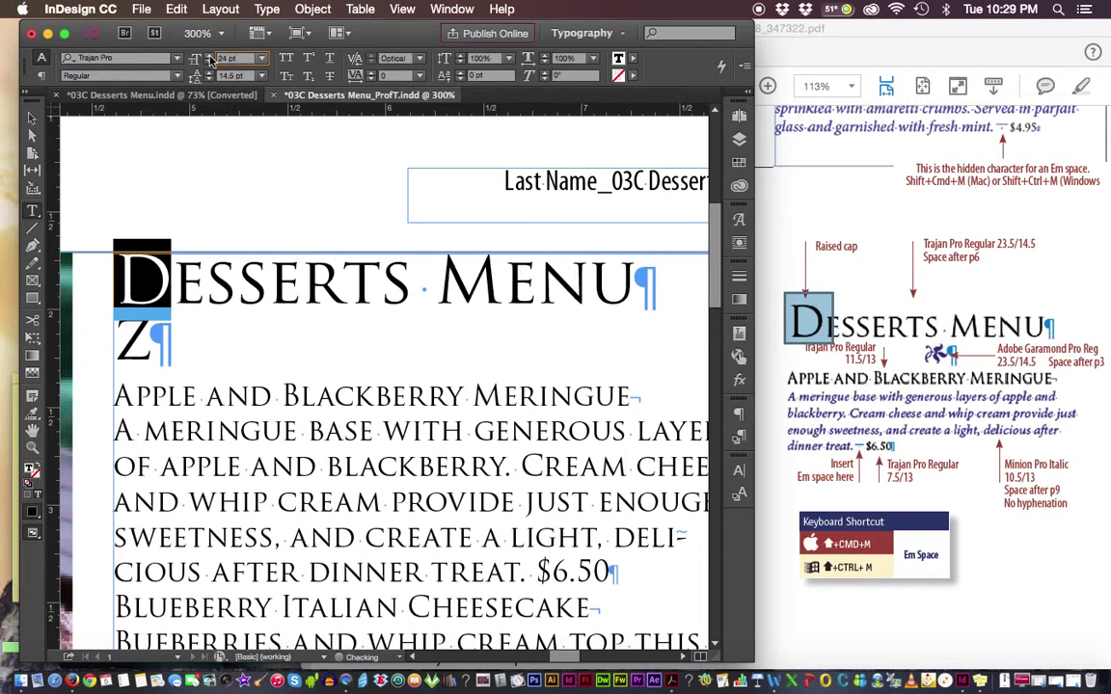
pyautogui.press('Up')
pyautogui.press('Up')
pyautogui.press('Up')
pyautogui.press('Up')
pyautogui.press('Up')
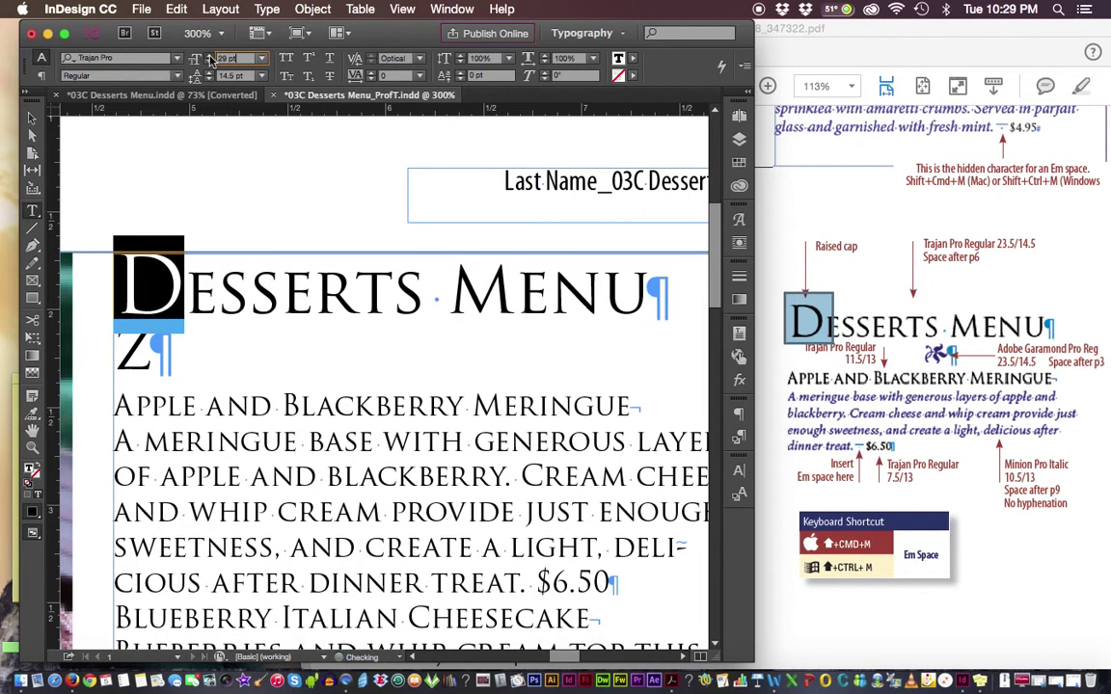
pyautogui.press('Up')
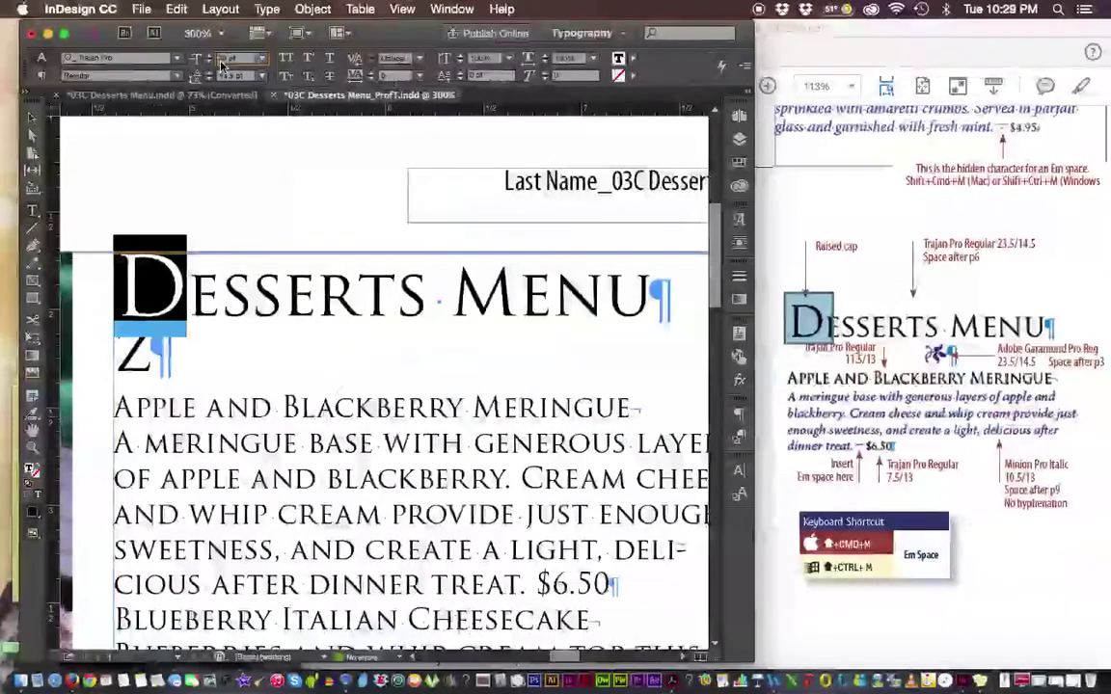
pyautogui.click(209, 57)
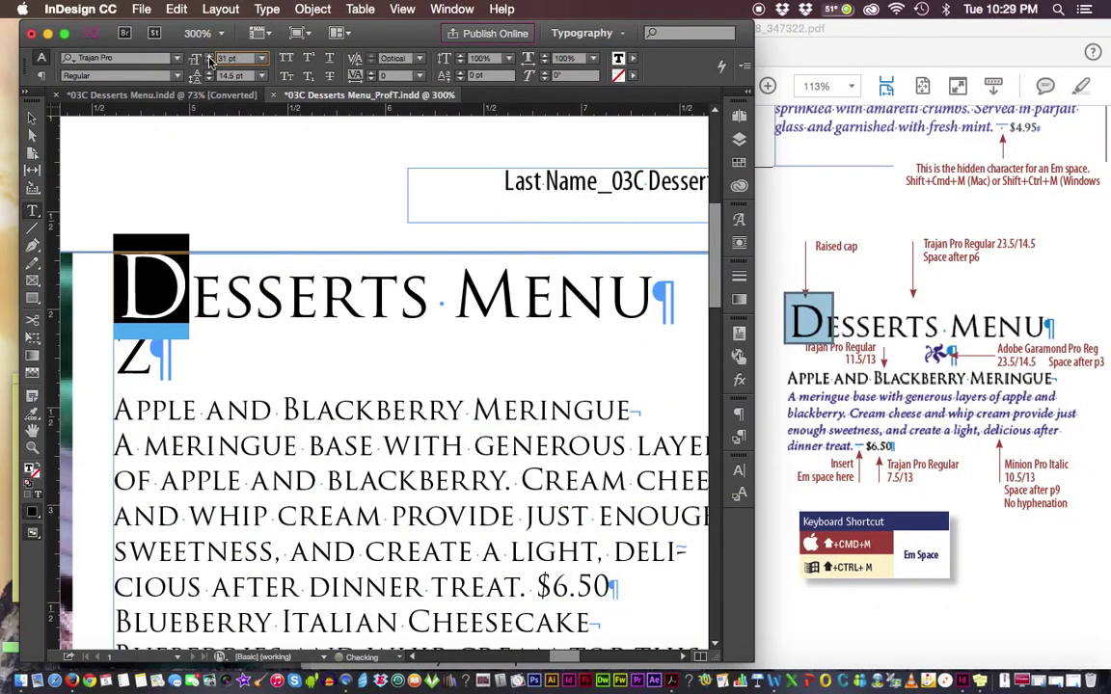
pyautogui.click(209, 57)
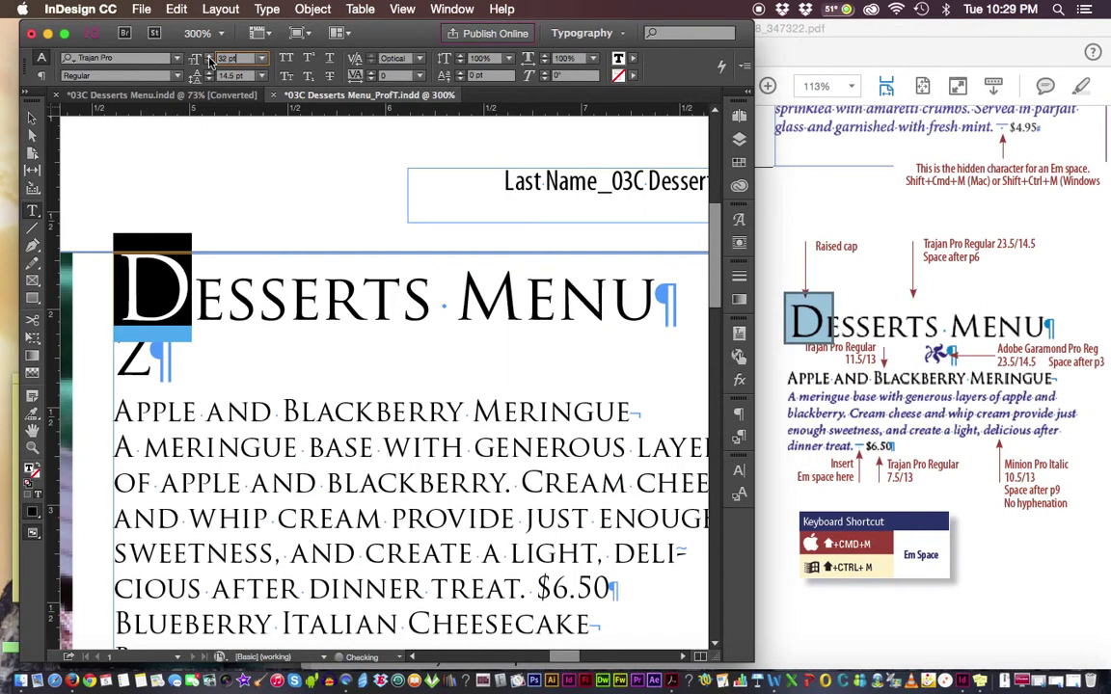
pyautogui.click(209, 57)
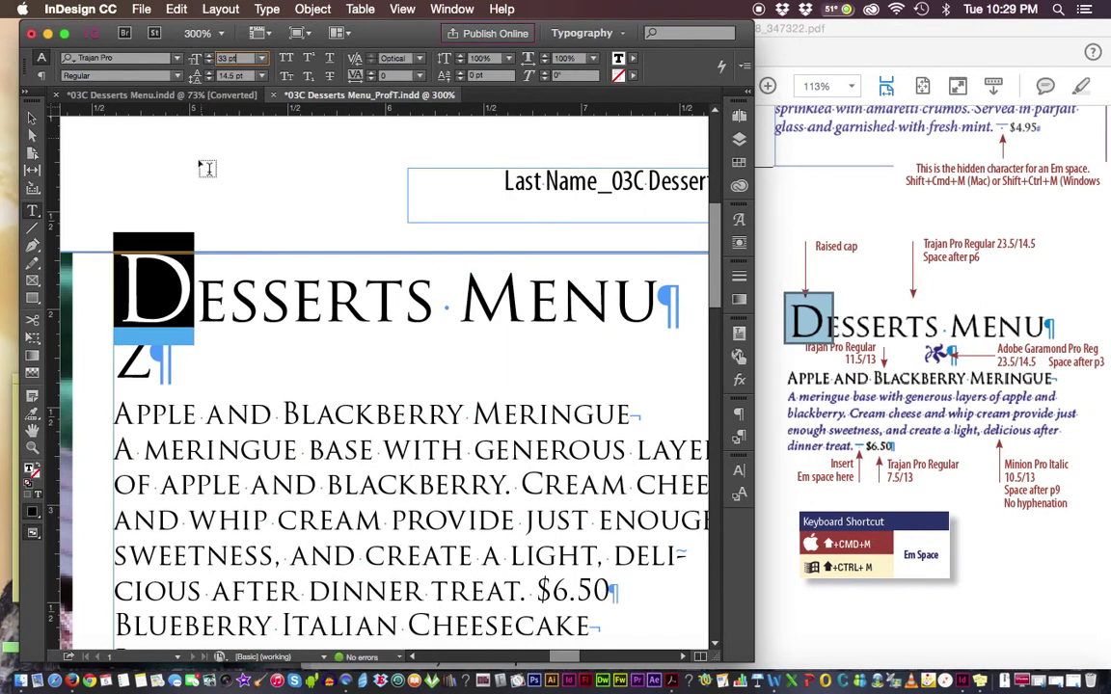
# Step: Undo an accidental edit to the D and check the ornament glyph in the spec
pyautogui.moveTo(188, 289); pyautogui.dragTo(169, 314)
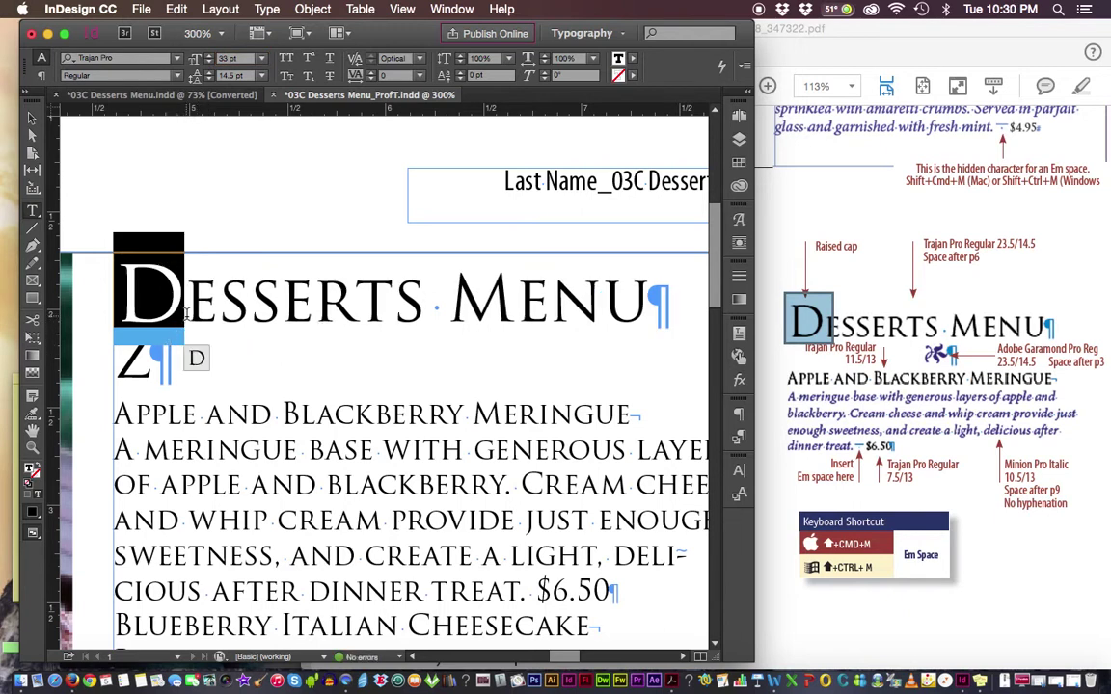
pyautogui.press('cmd+z')
pyautogui.moveTo(186, 311); pyautogui.dragTo(180, 344)
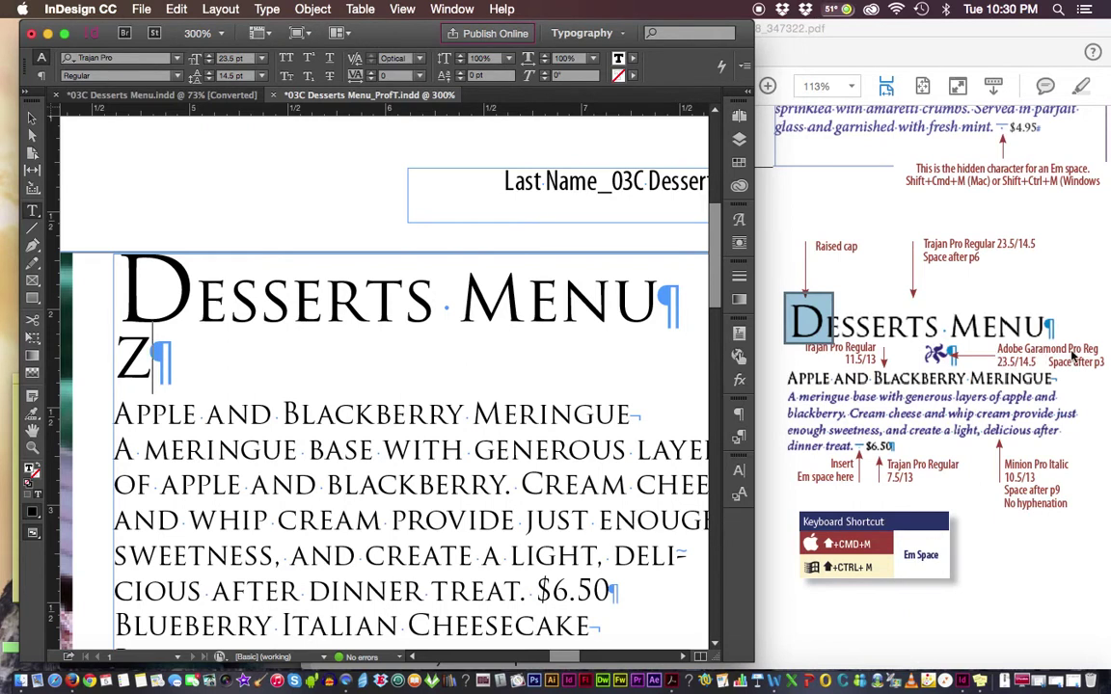
pyautogui.click(839, 314)
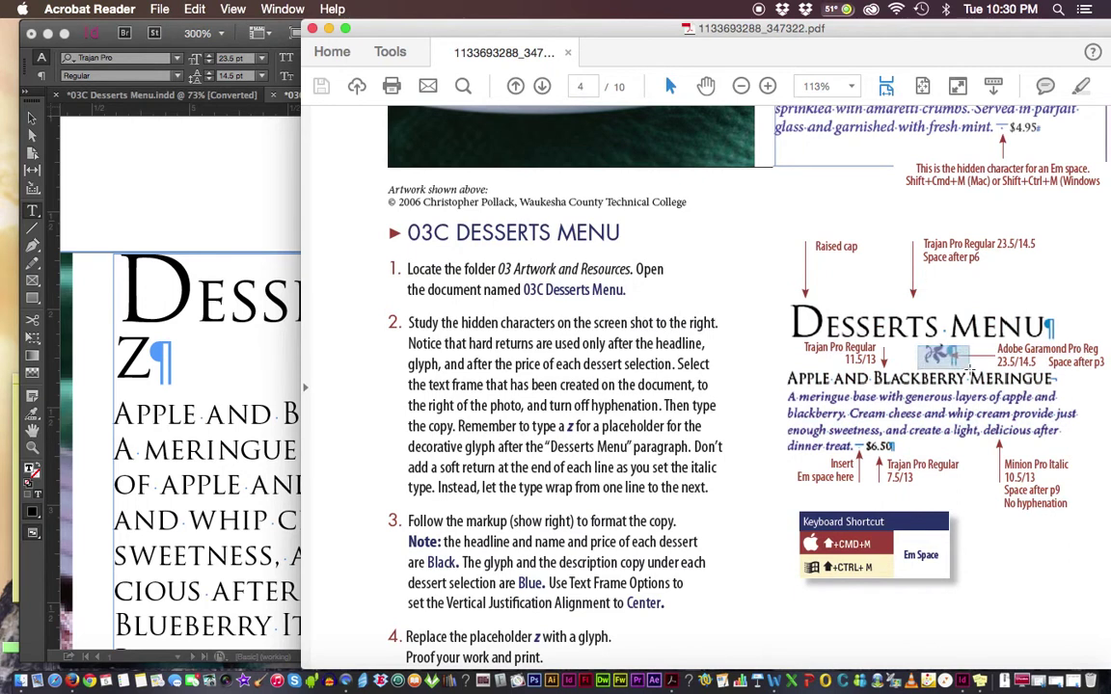
# Step: Select the Z placeholder and set it in Adobe Garamond Pro Regular
pyautogui.click(136, 324)
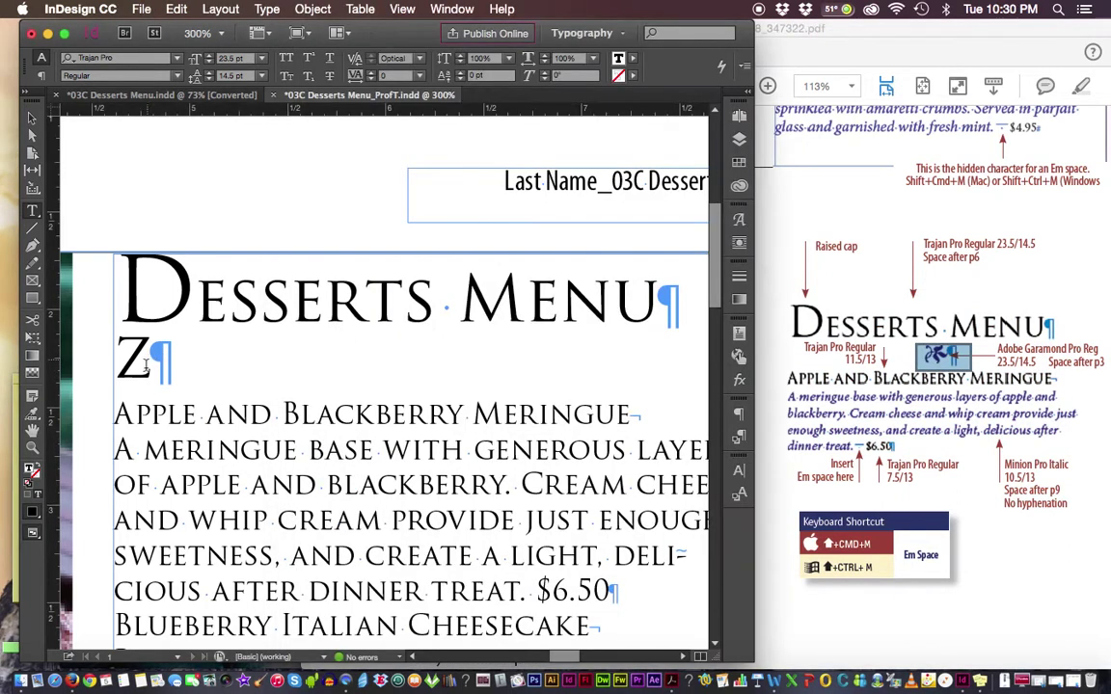
pyautogui.moveTo(103, 328); pyautogui.dragTo(221, 354)
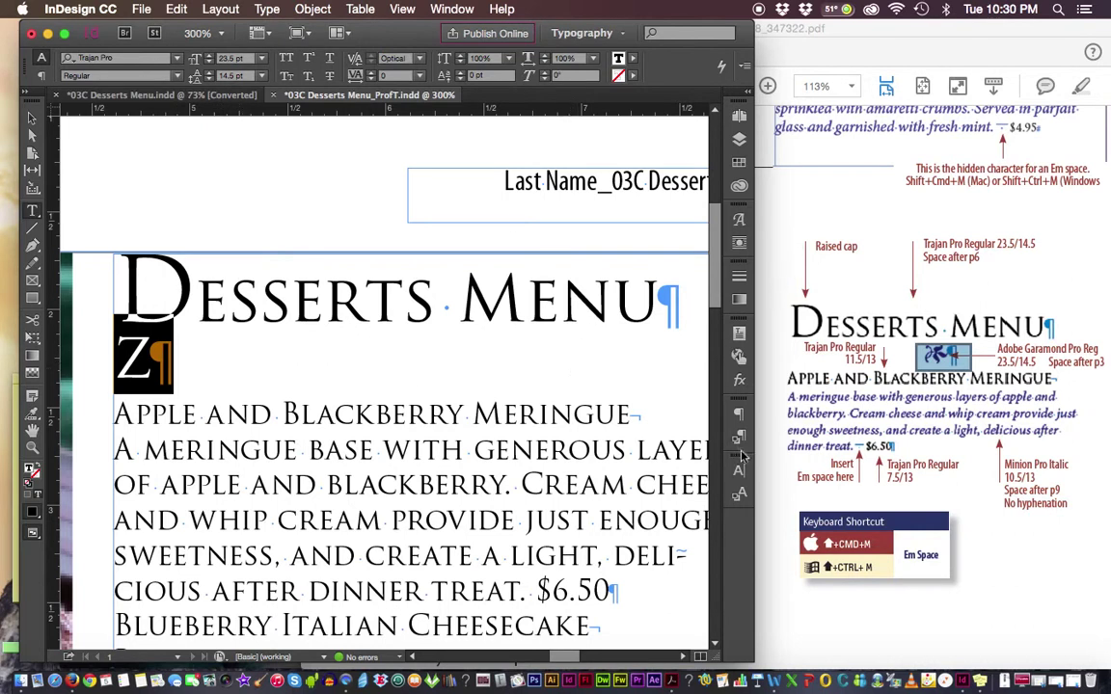
pyautogui.click(130, 58)
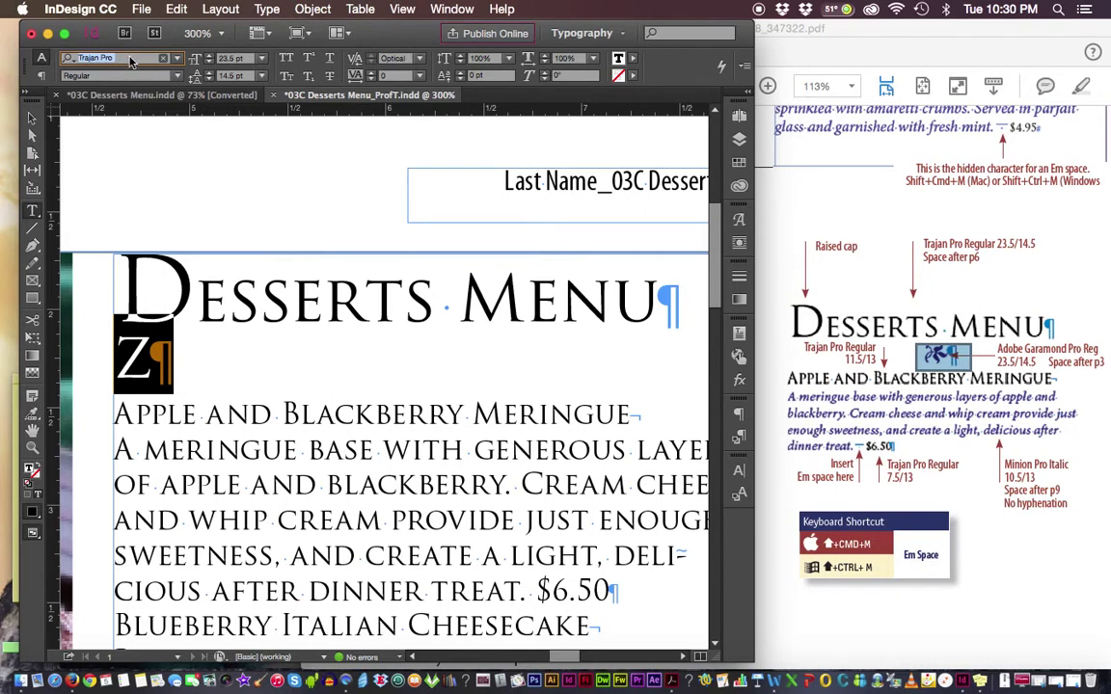
pyautogui.write('a')
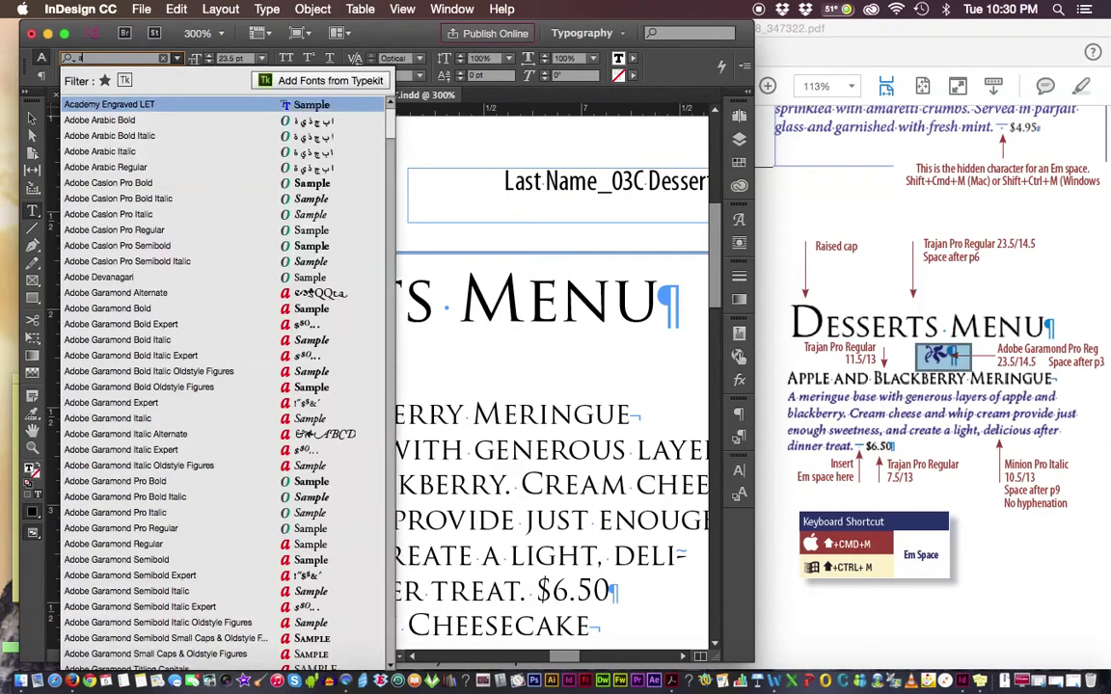
pyautogui.write('dobe')
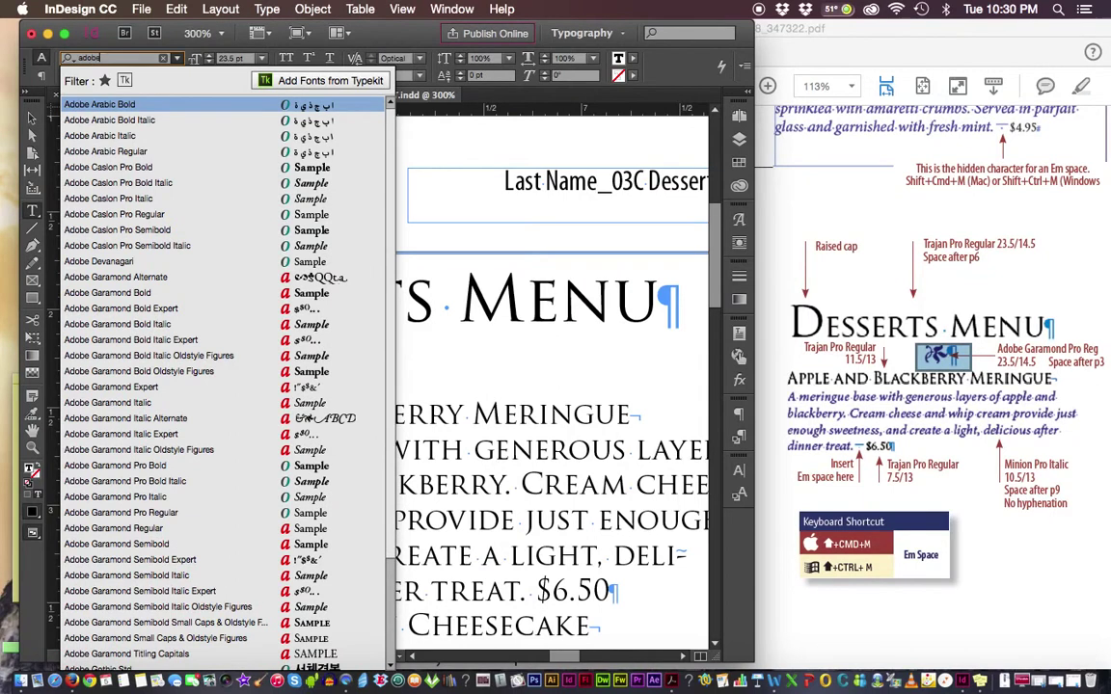
pyautogui.write(' gara')
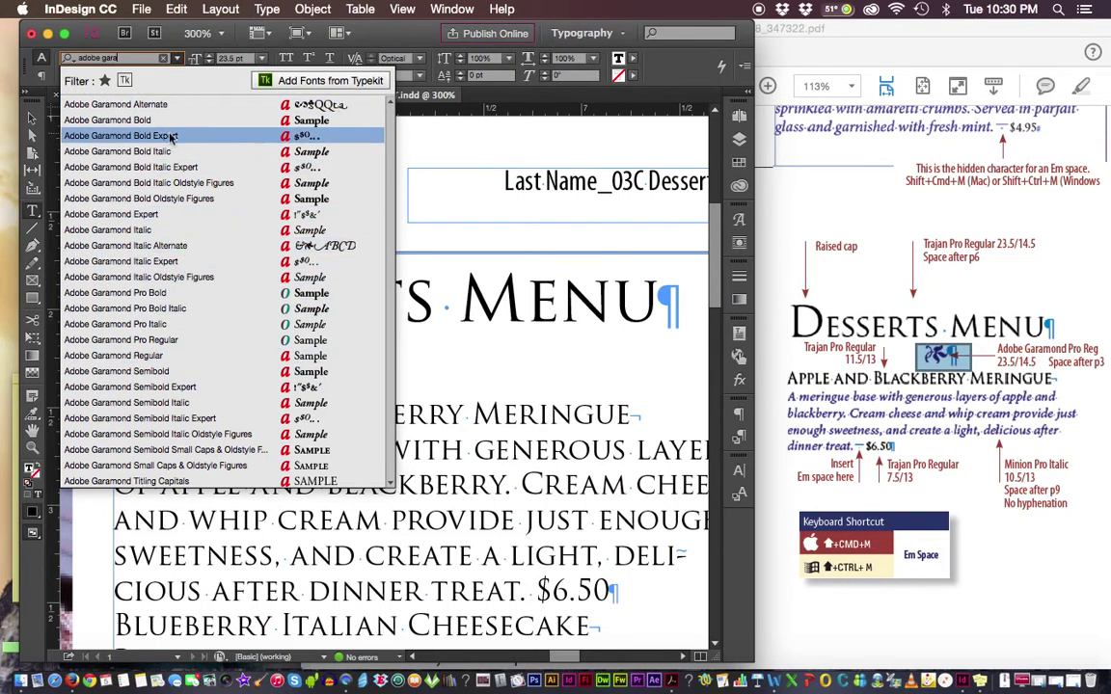
pyautogui.click(166, 336)
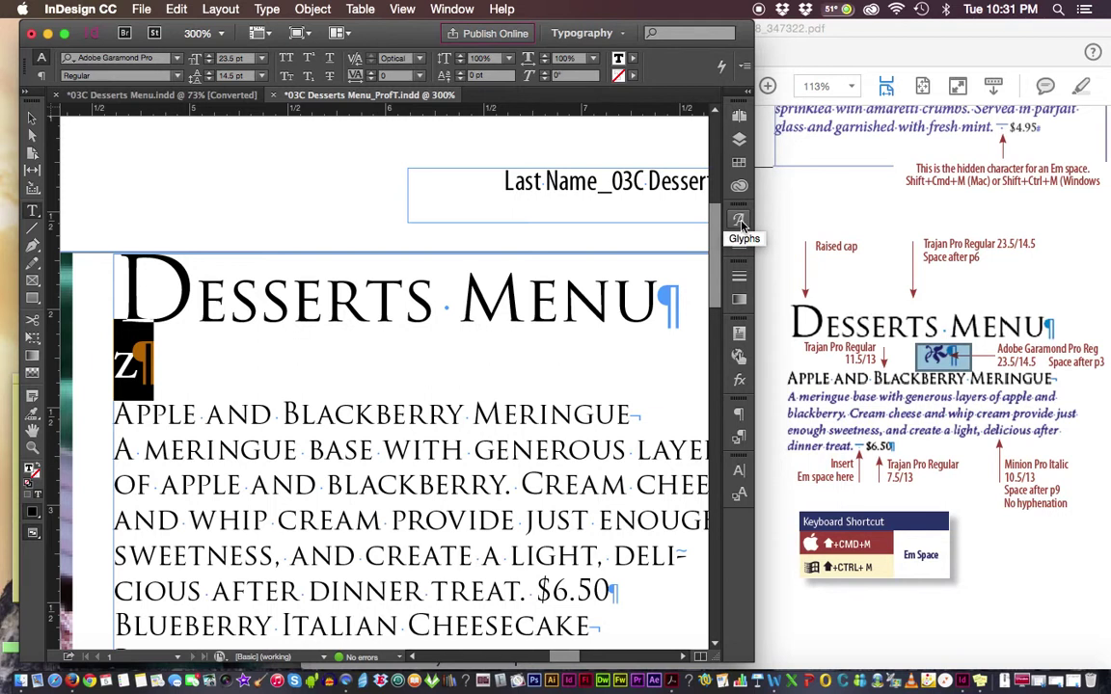
pyautogui.click(741, 226)
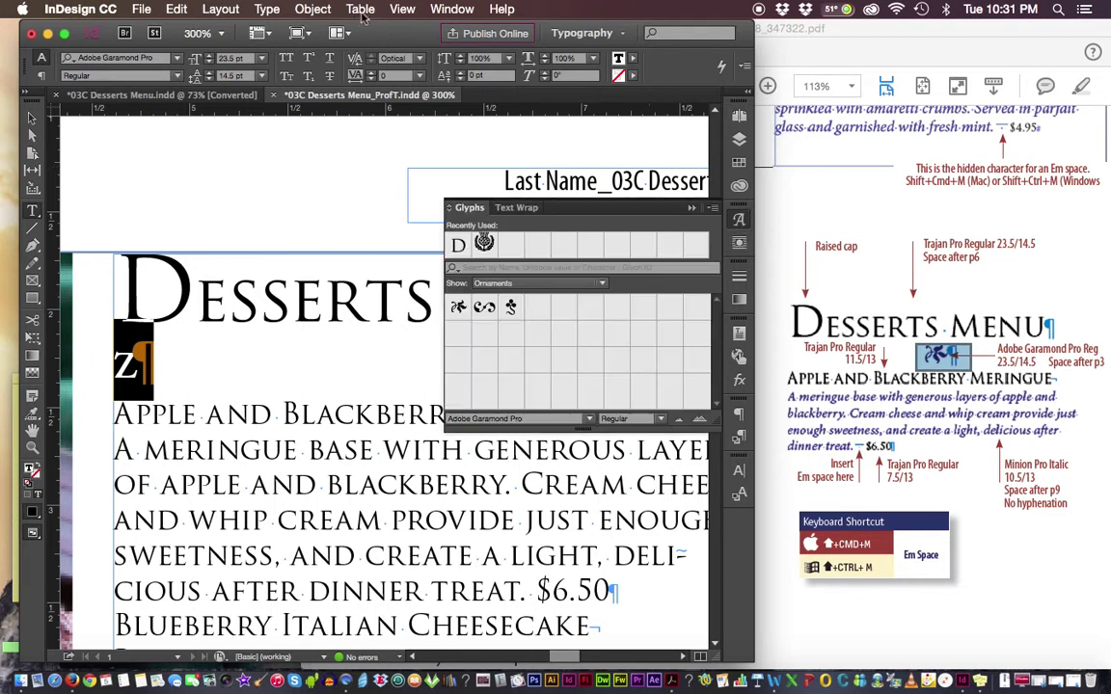
# Step: Open the Glyphs panel and show only Ornaments
pyautogui.click(453, 9)
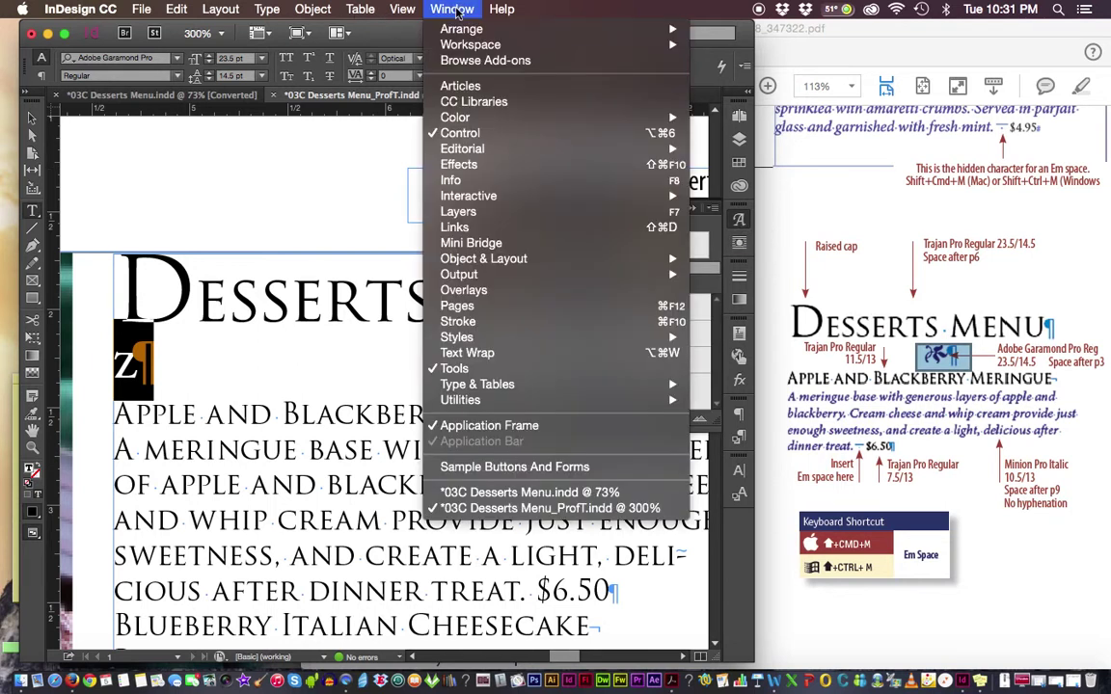
pyautogui.moveTo(453, 389)
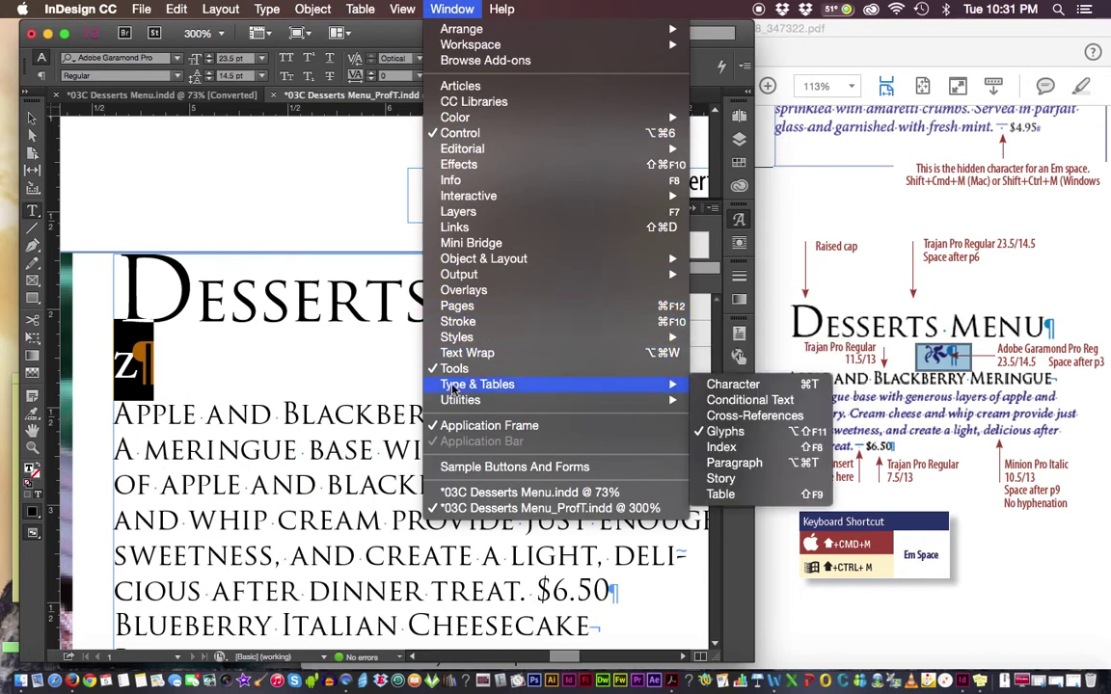
pyautogui.click(728, 431)
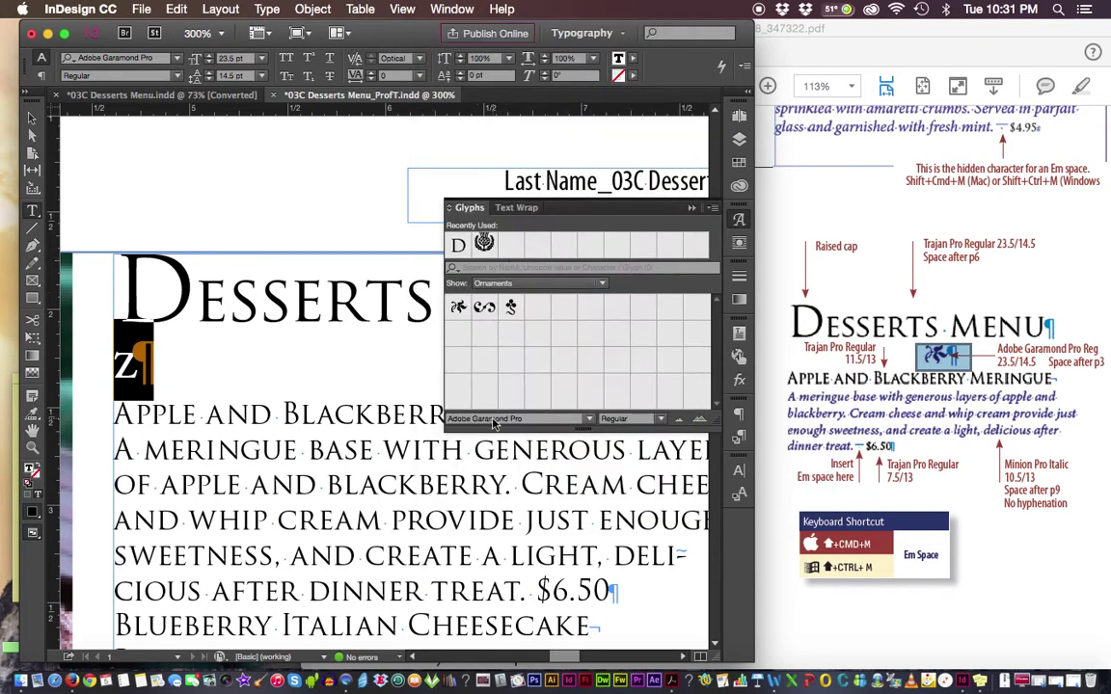
pyautogui.click(511, 284)
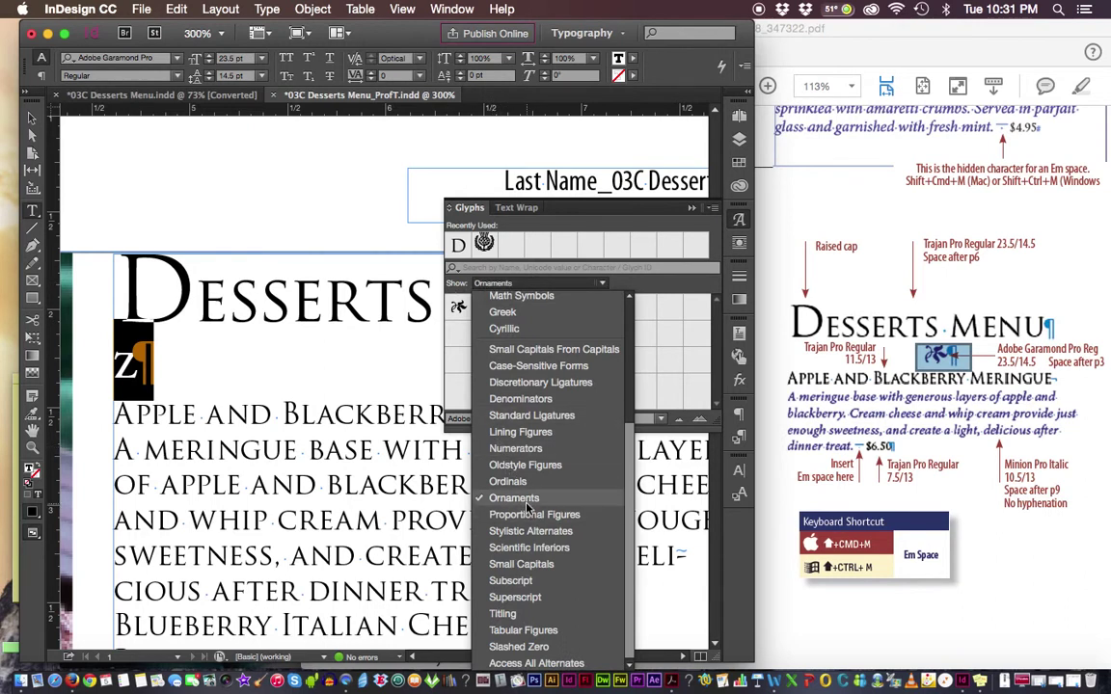
pyautogui.click(449, 361)
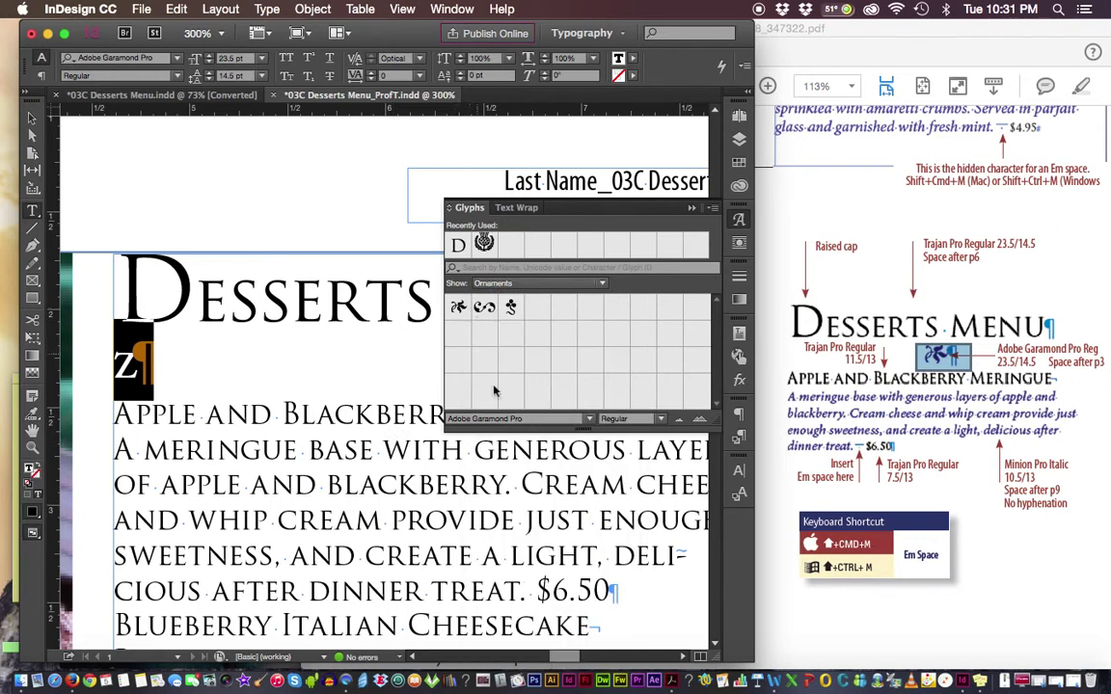
# Step: Switch the glyph font to Minion Pro and replace the z with the swash ornament
pyautogui.click(587, 420)
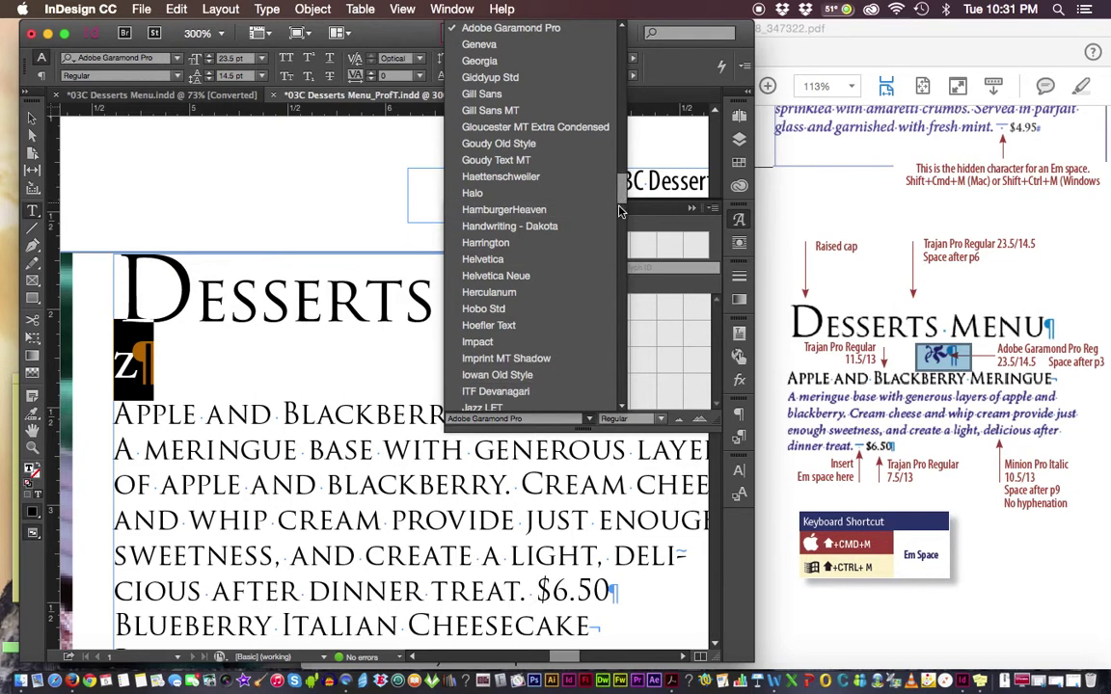
pyautogui.click(509, 421)
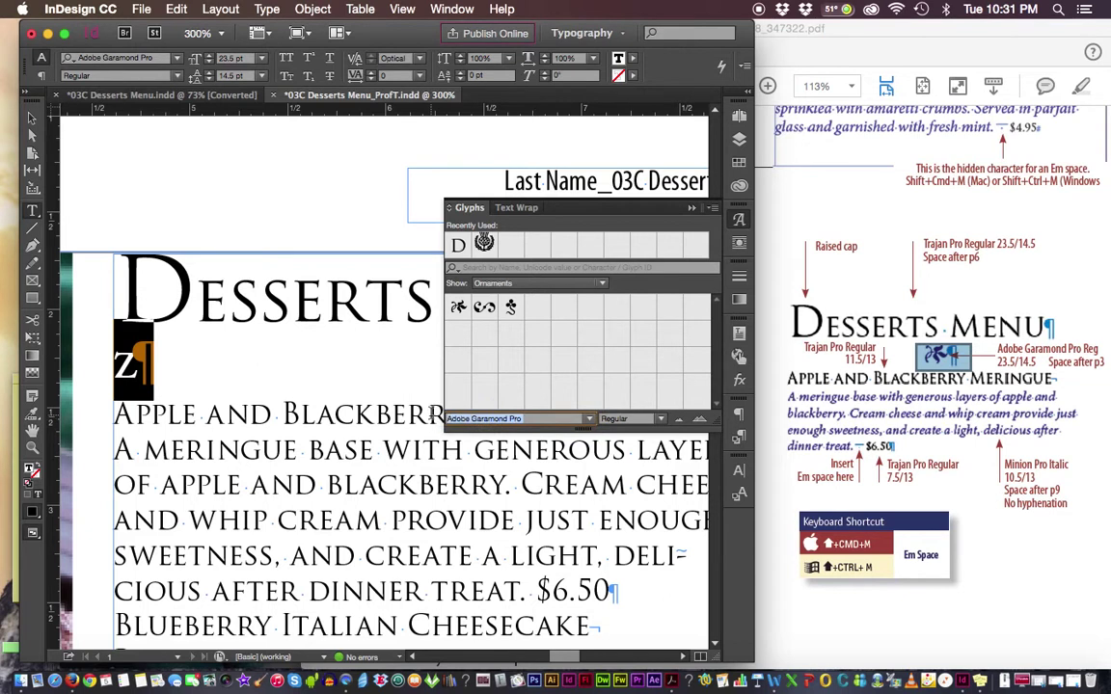
pyautogui.write('Minion')
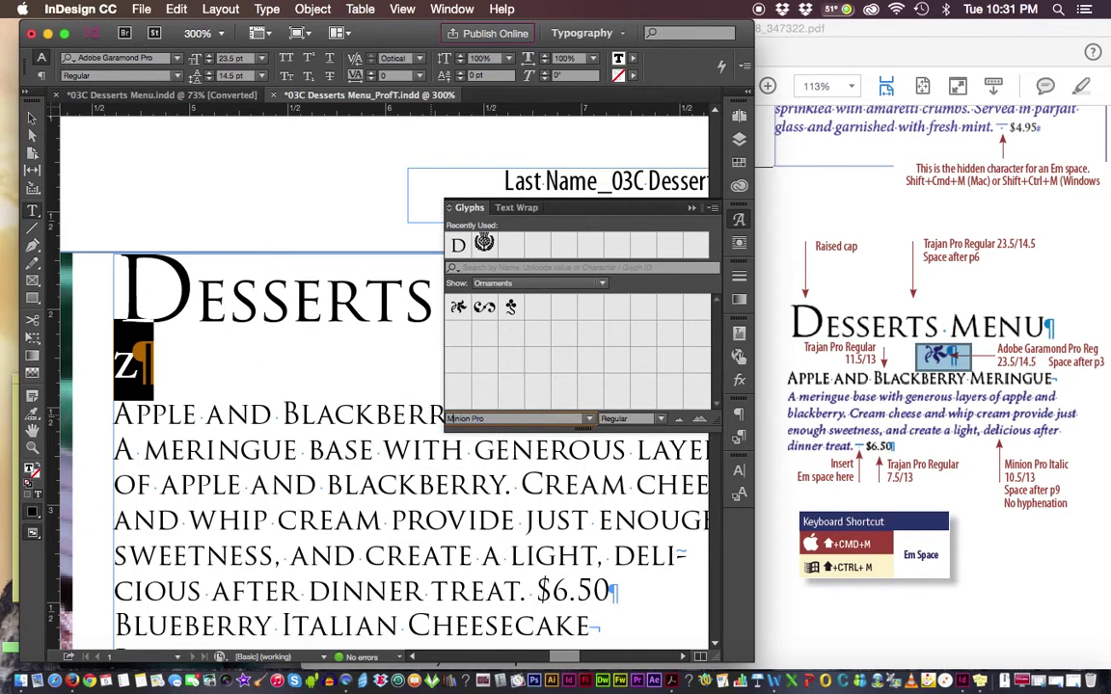
pyautogui.click(518, 284)
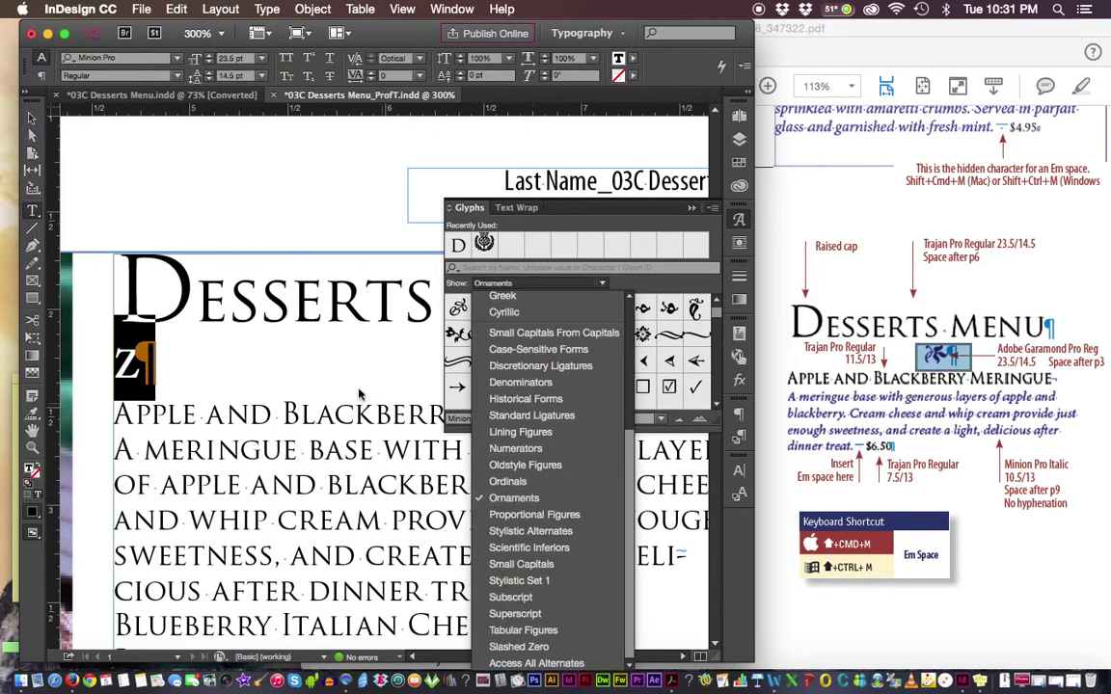
pyautogui.click(408, 313)
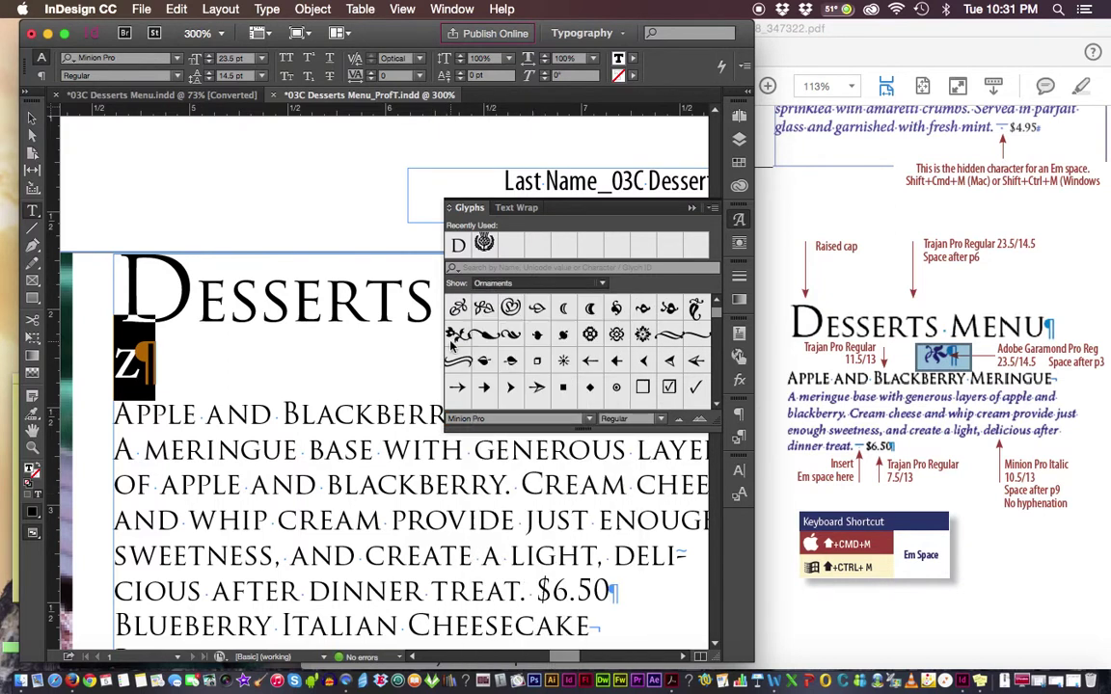
pyautogui.doubleClick(511, 337)
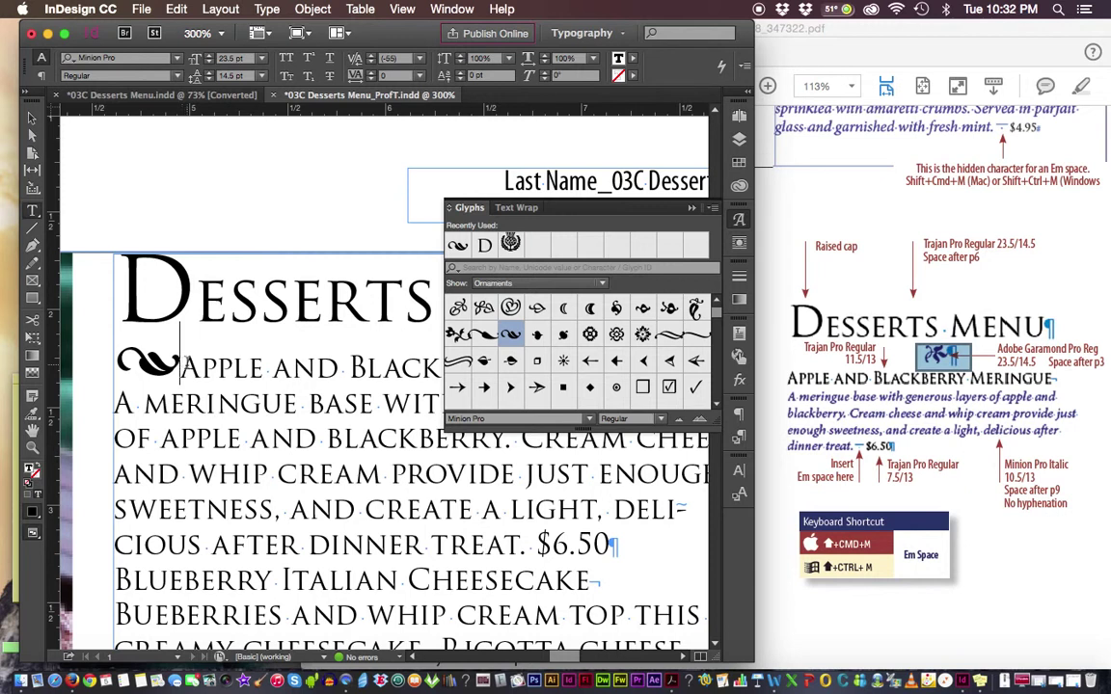
# Step: Close the Glyphs panel, move Apple and Blackberry Meringue to its own line, and zoom out to 150%
pyautogui.click(687, 208)
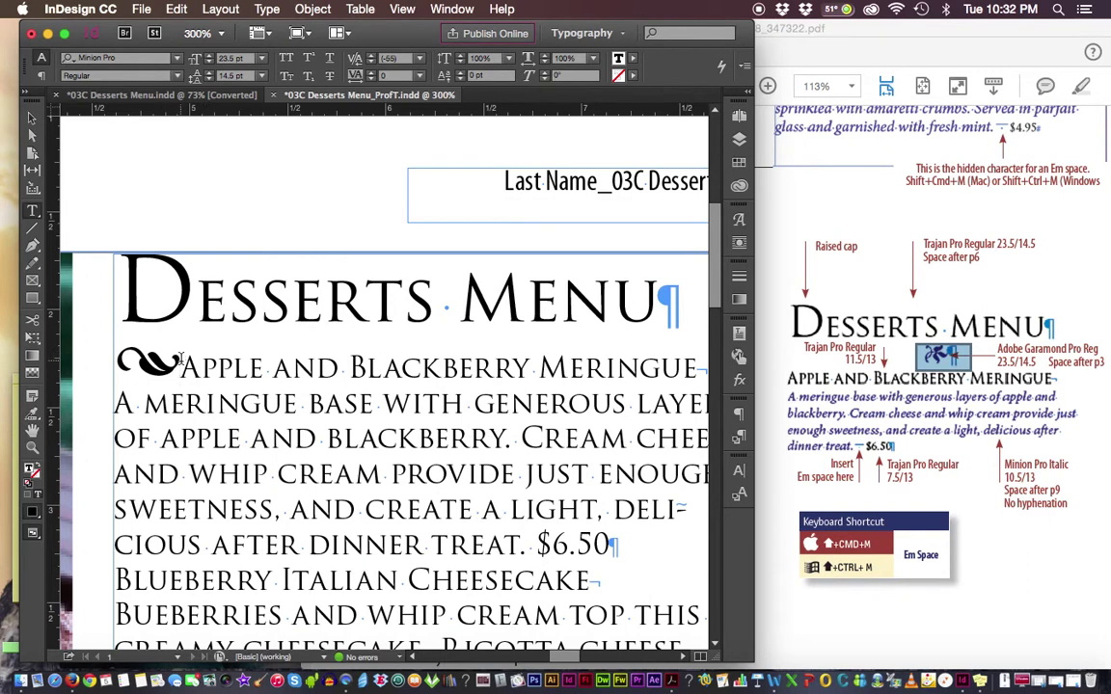
pyautogui.press('Return')
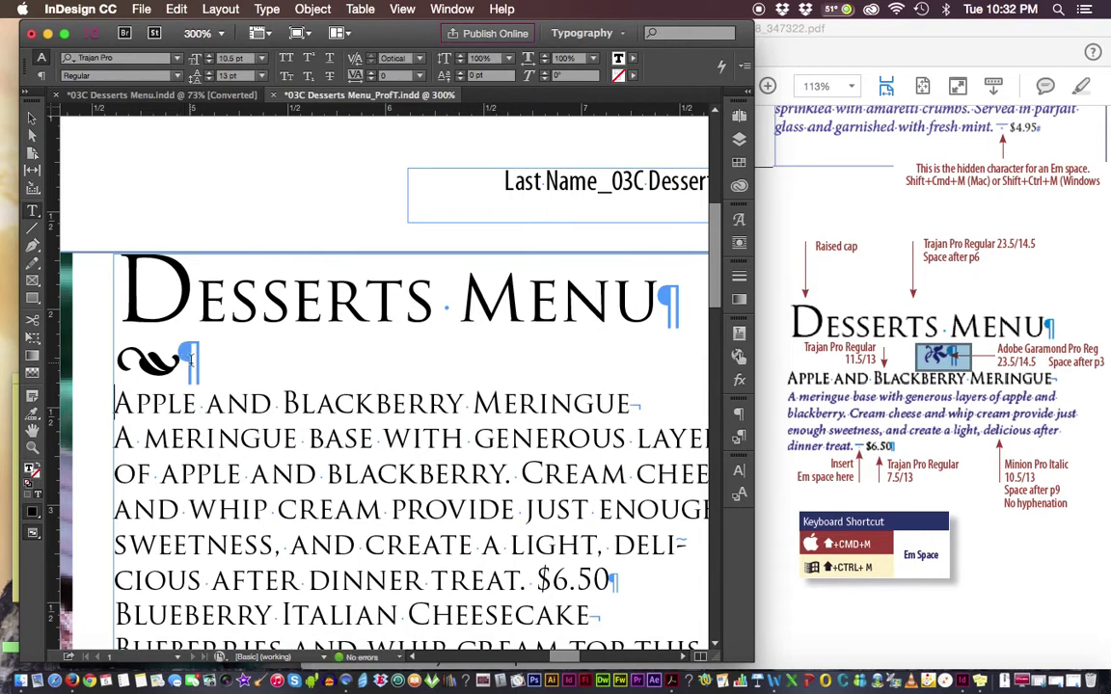
pyautogui.press('super+minus')
pyautogui.press('super+minus')
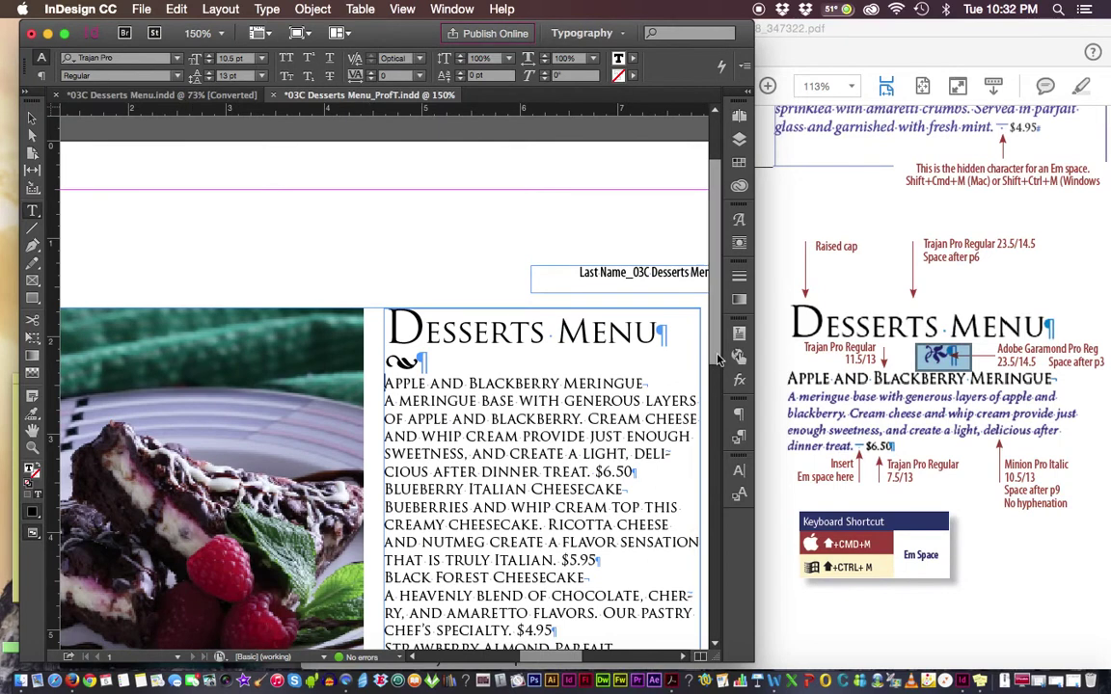
# Step: Check the reference's 11.5/13 dessert-name spec, then select the Apple and Blackberry Meringue heading
pyautogui.scroll(-3, 713, 417)
pyautogui.scroll(-1, 714, 417)
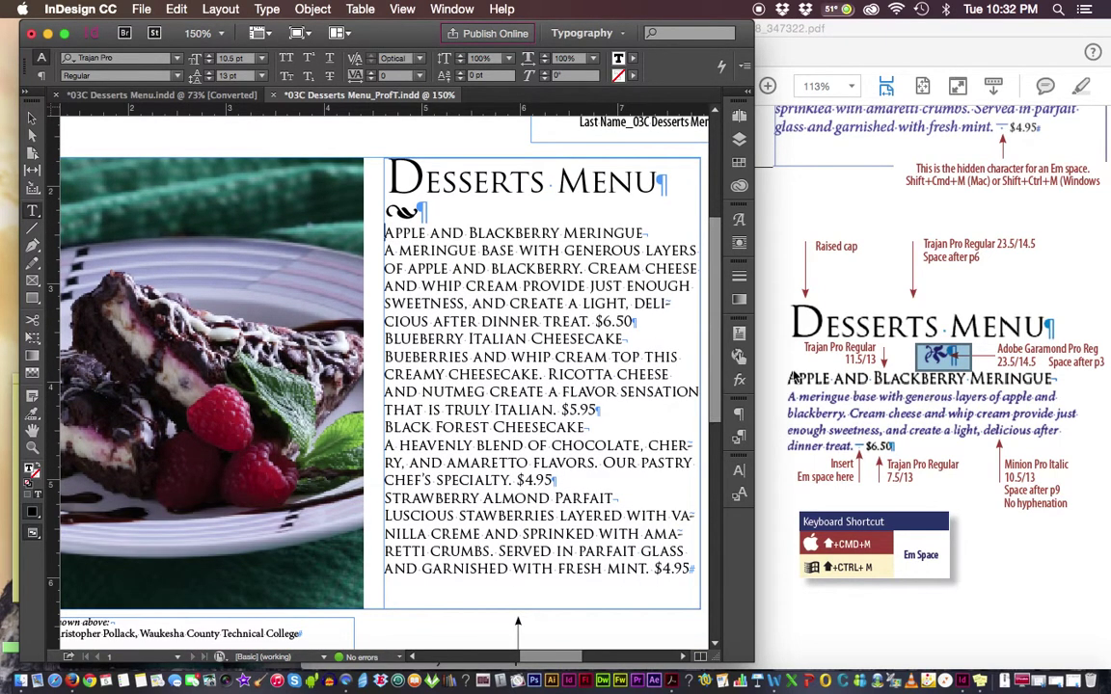
pyautogui.click(784, 344)
pyautogui.moveTo(784, 344); pyautogui.dragTo(897, 382)
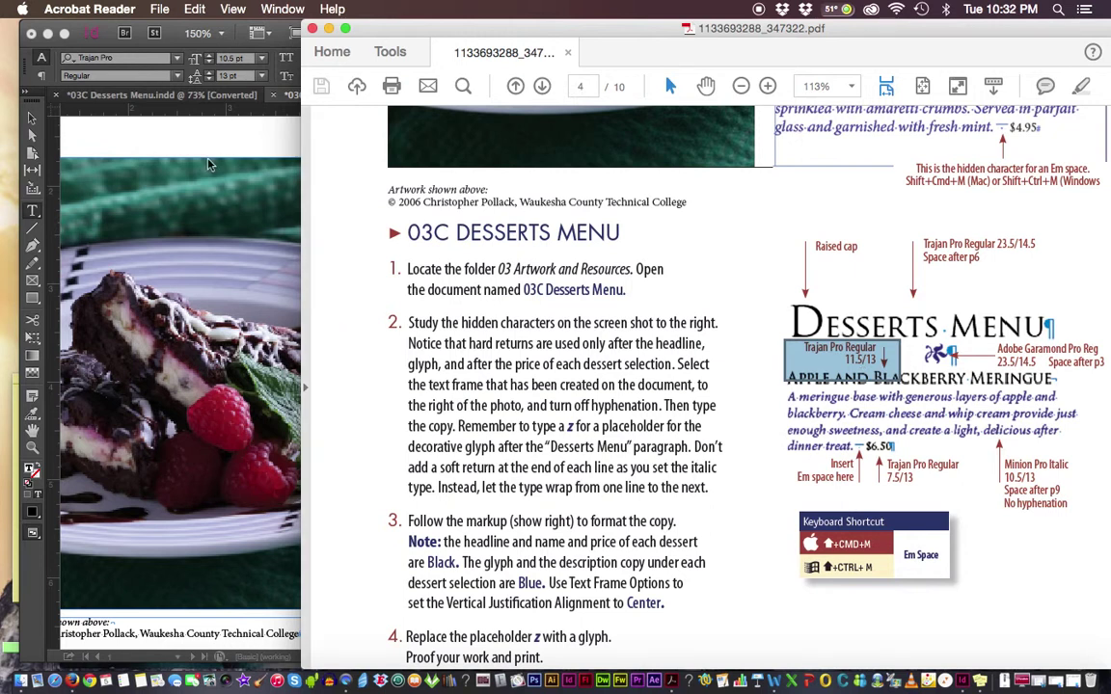
pyautogui.click(159, 128)
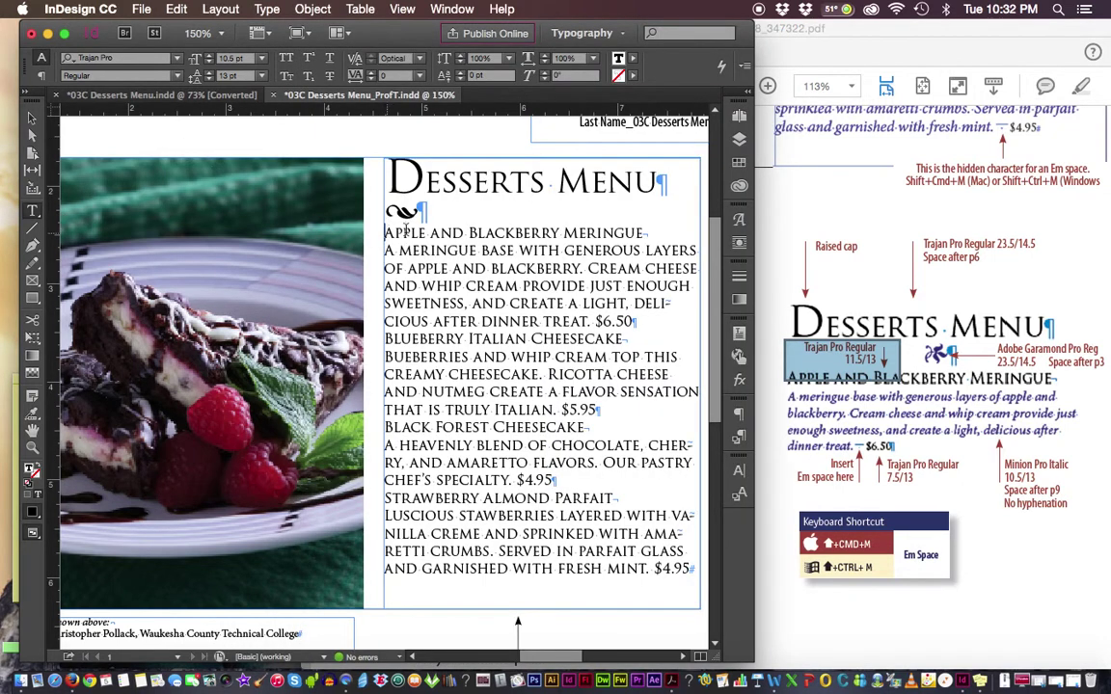
pyautogui.click(835, 110)
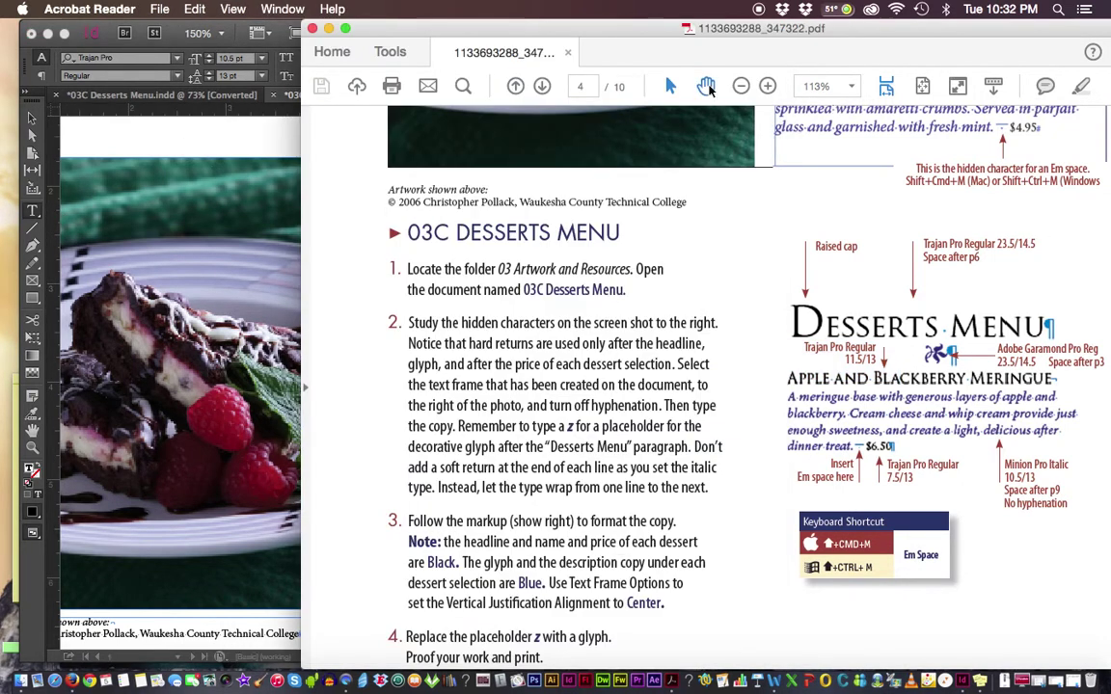
pyautogui.scroll(10, 810, 466)
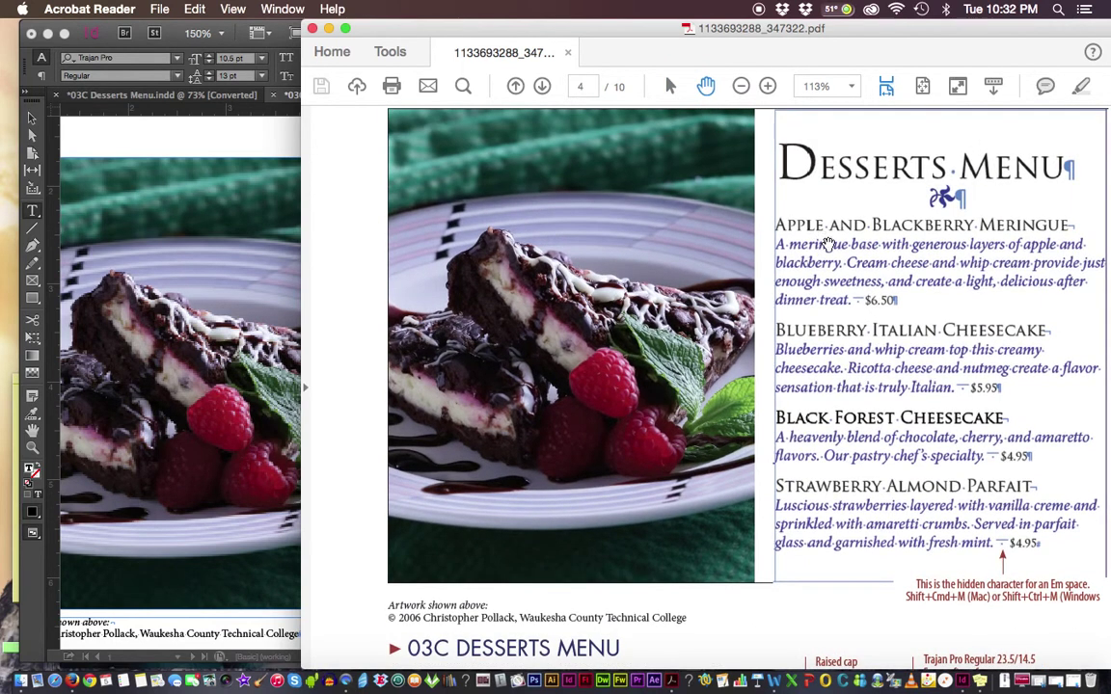
pyautogui.click(278, 146)
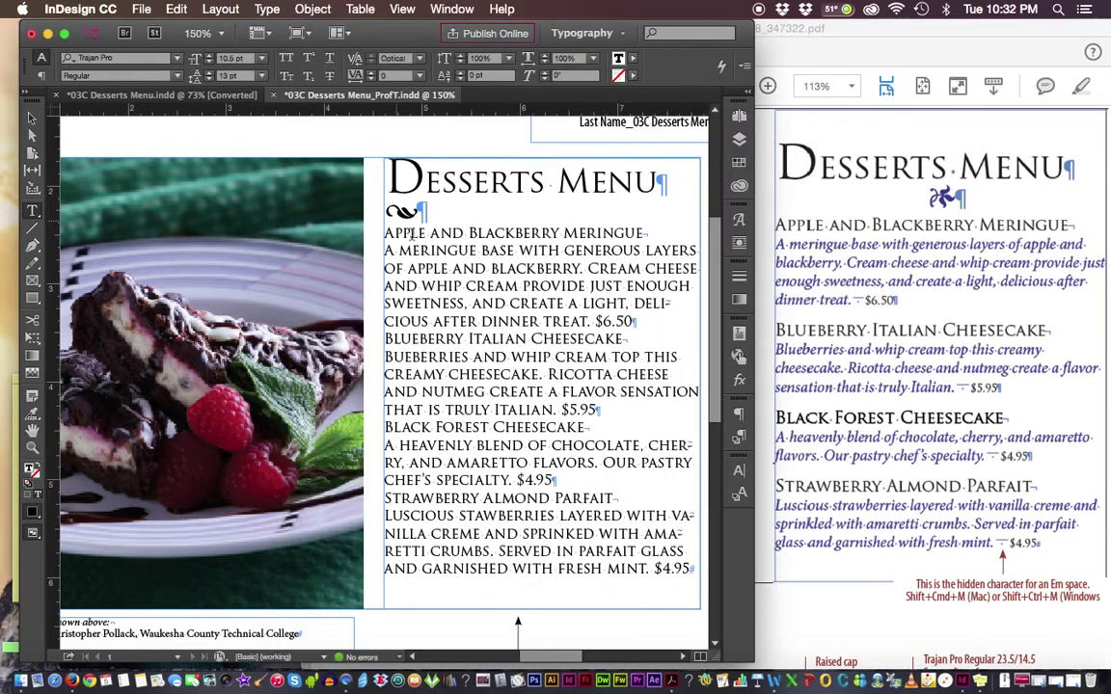
pyautogui.moveTo(383, 234); pyautogui.dragTo(669, 238)
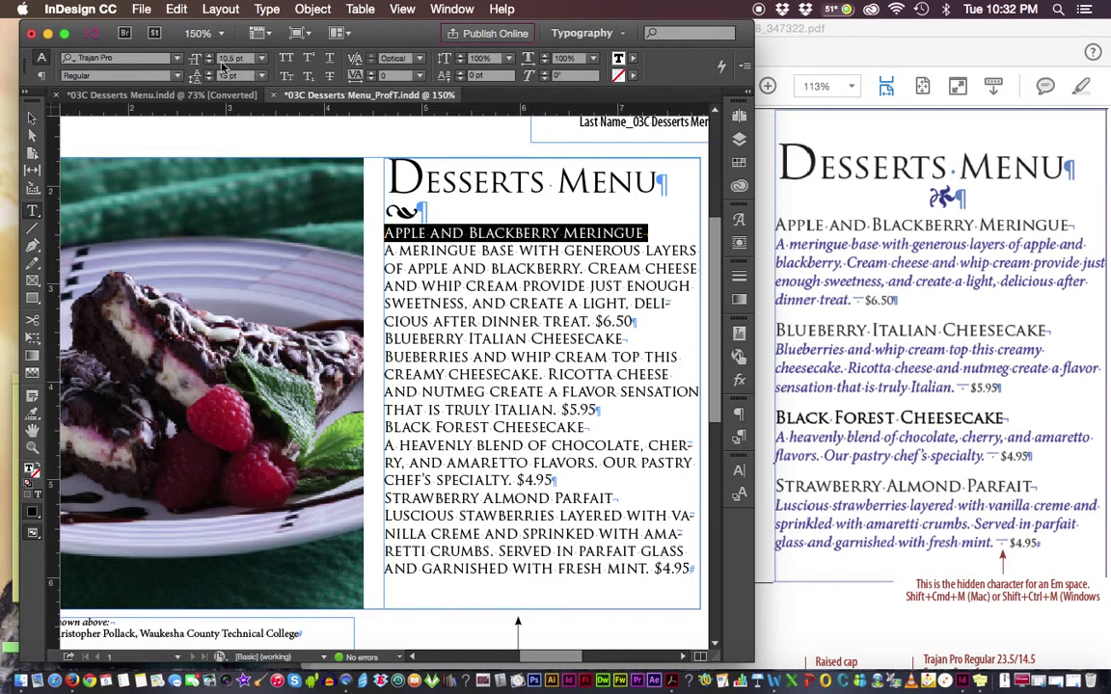
# Step: Set the Apple and Blackberry Meringue heading to 11.5 pt
pyautogui.click(197, 60)
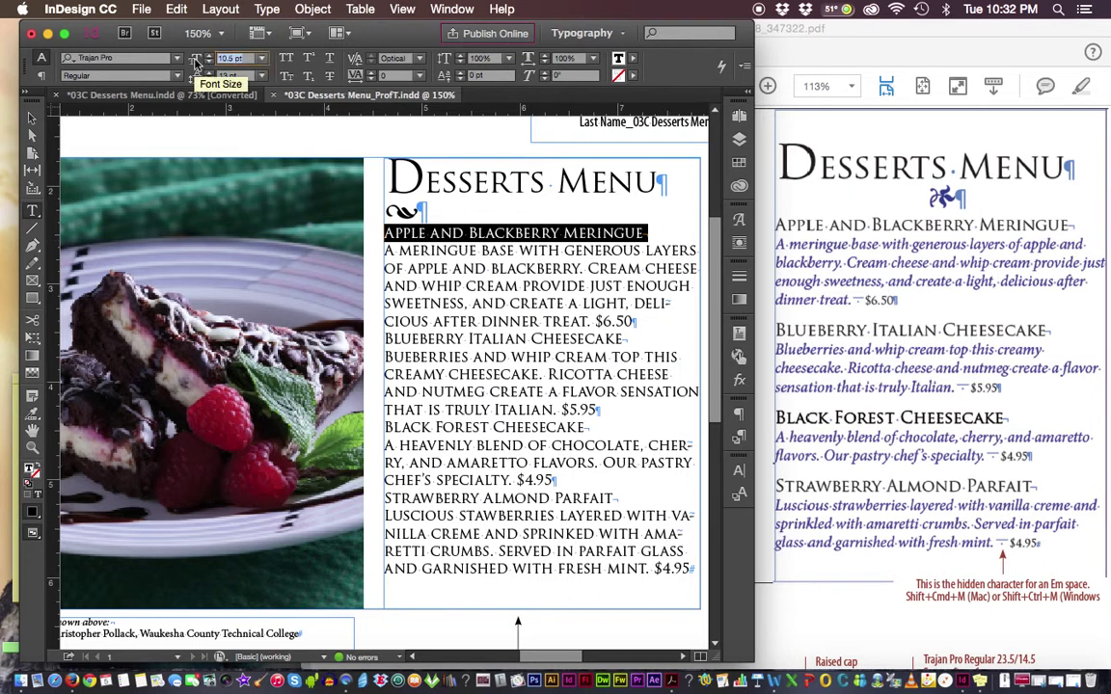
pyautogui.write('11')
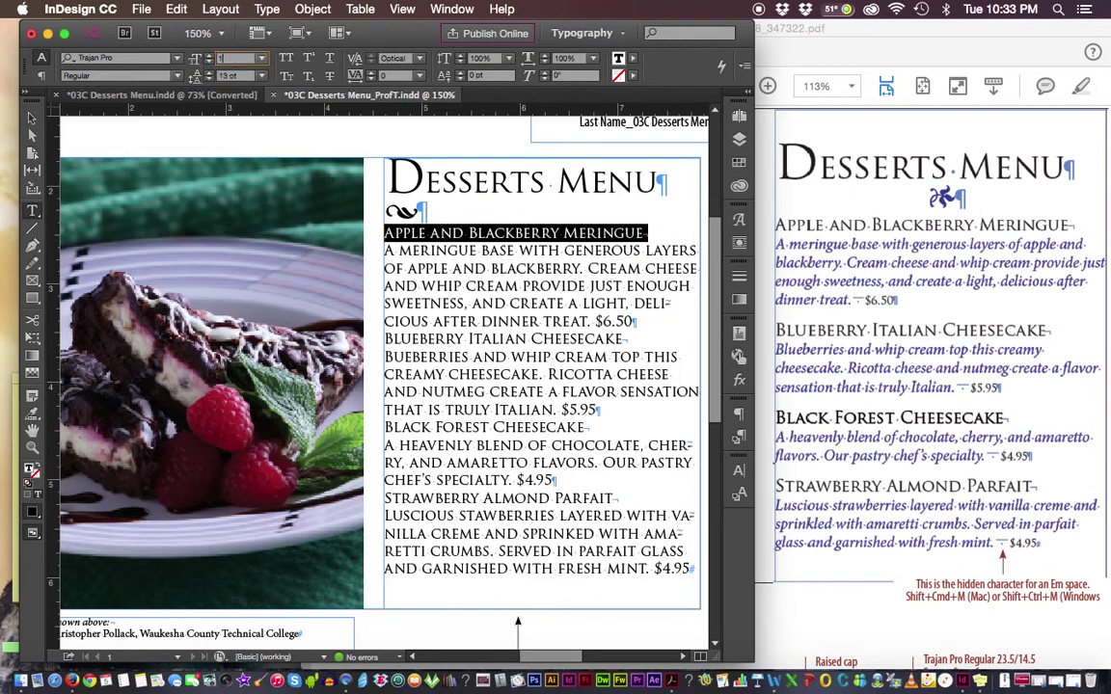
pyautogui.write('.5')
pyautogui.press('Return')
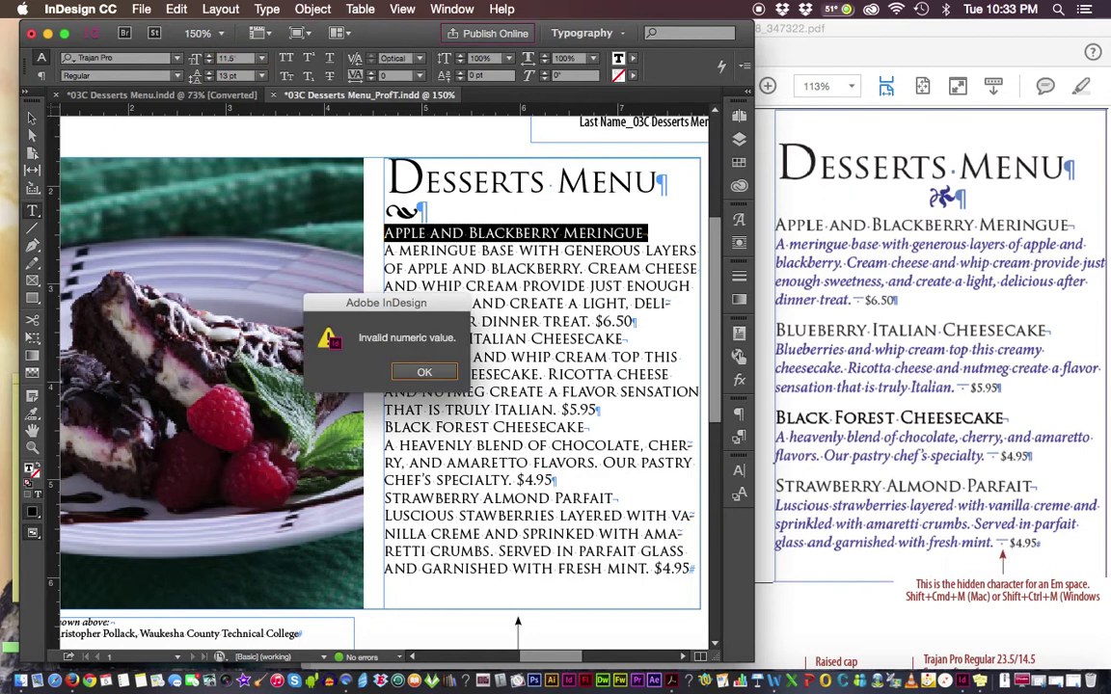
pyautogui.click(424, 373)
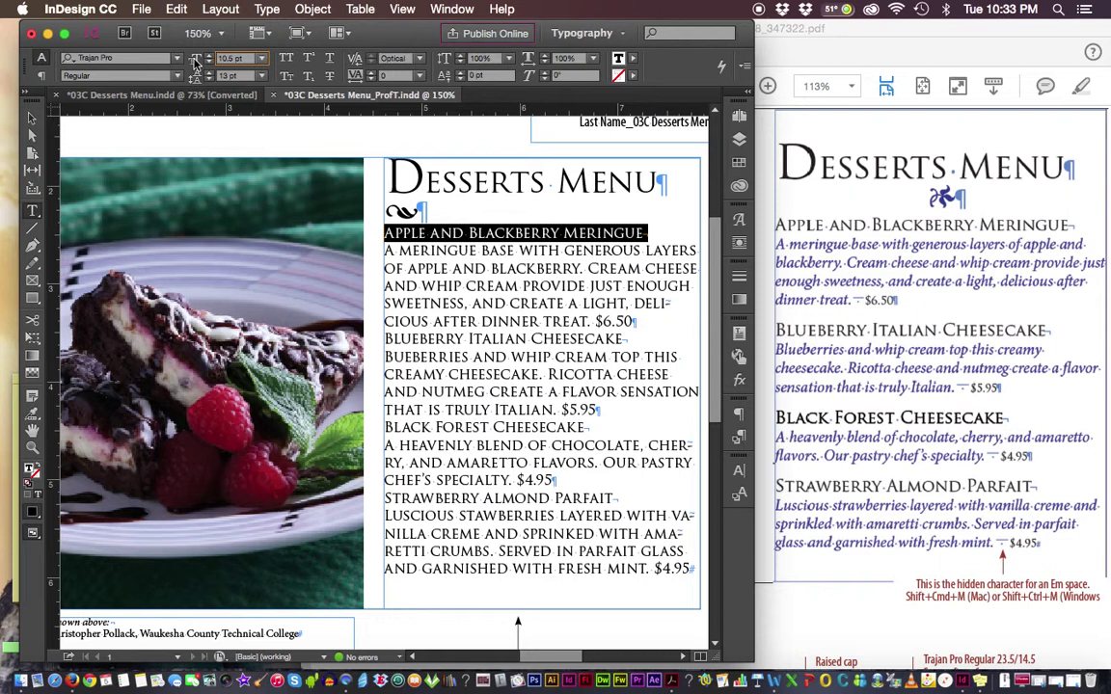
pyautogui.click(196, 63)
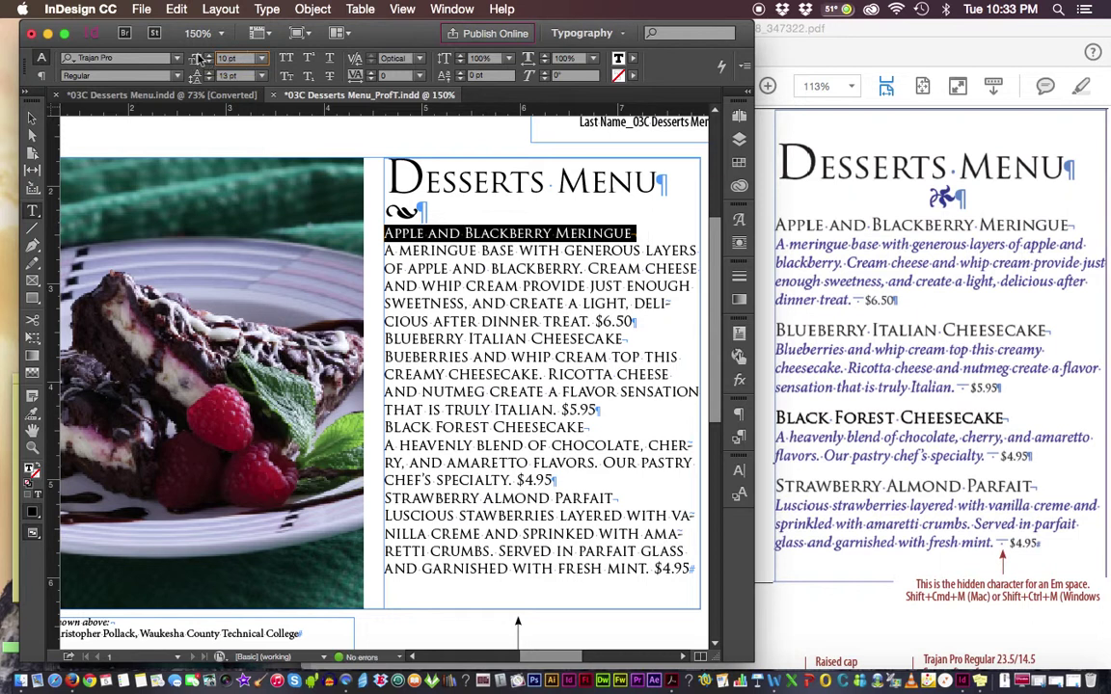
pyautogui.click(261, 58)
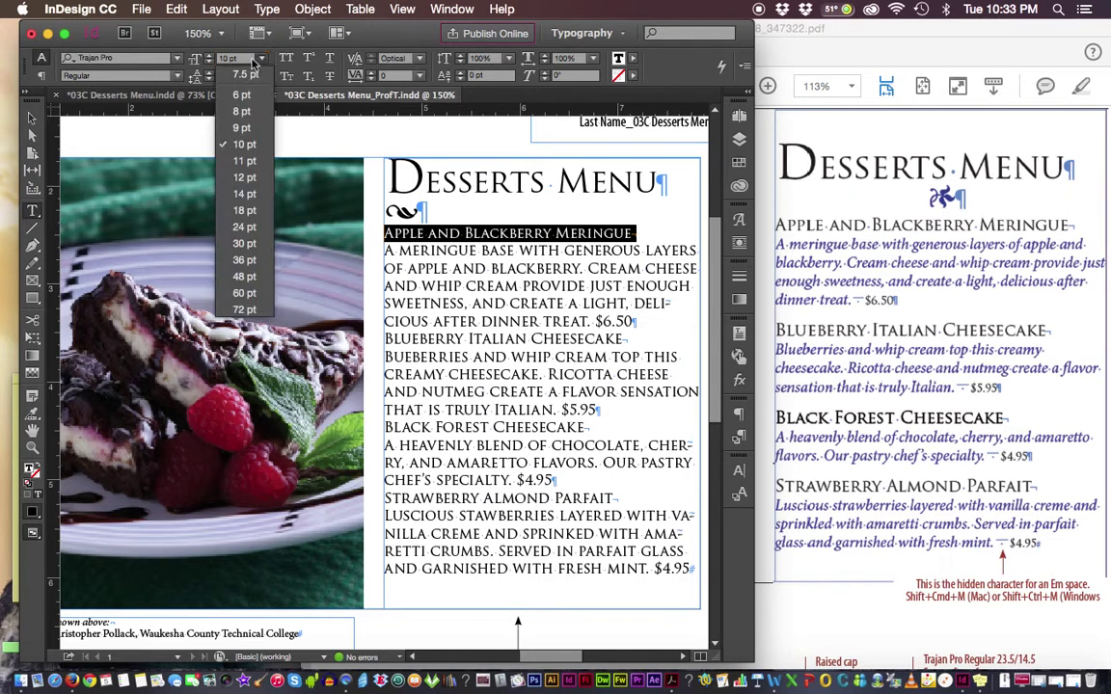
pyautogui.click(248, 58)
pyautogui.tripleClick(248, 58)
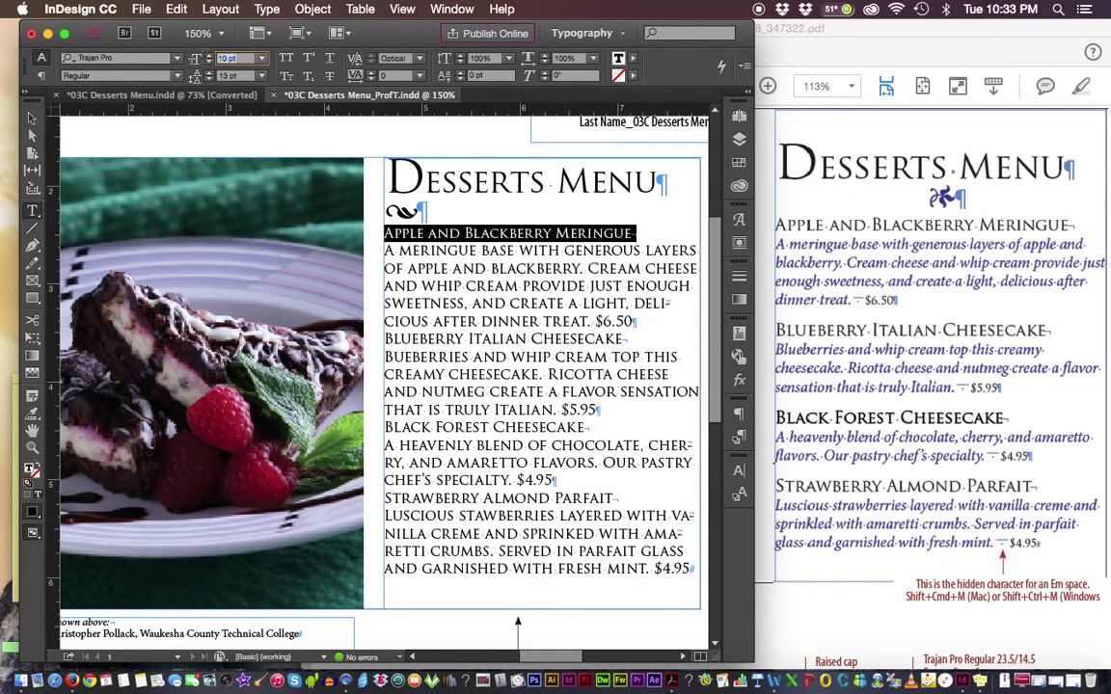
pyautogui.write('10')
pyautogui.press('Return')
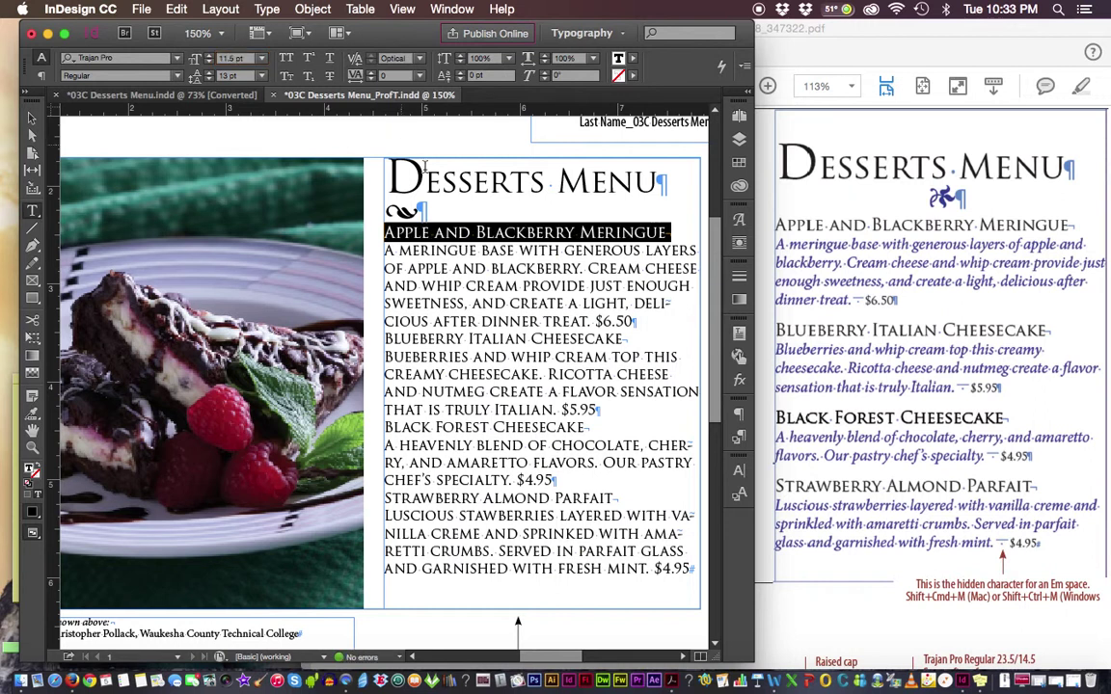
# Step: Set the Blueberry Italian Cheesecake and Black Forest Cheesecake headings to 11.5 pt
pyautogui.moveTo(385, 338); pyautogui.dragTo(648, 340)
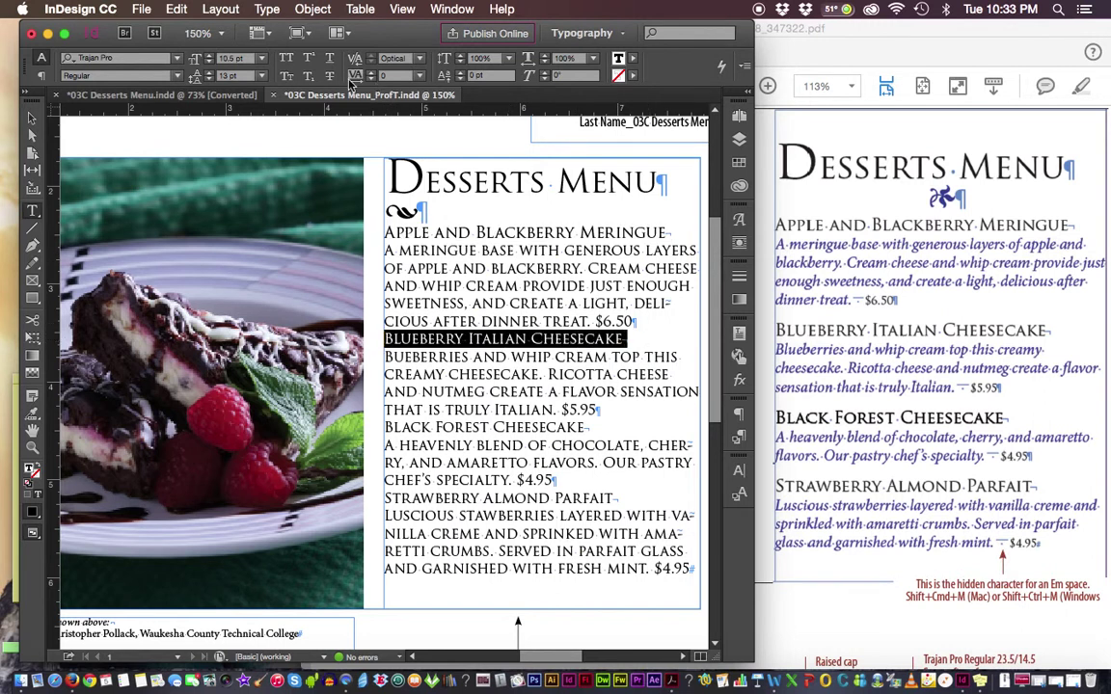
pyautogui.click(200, 60)
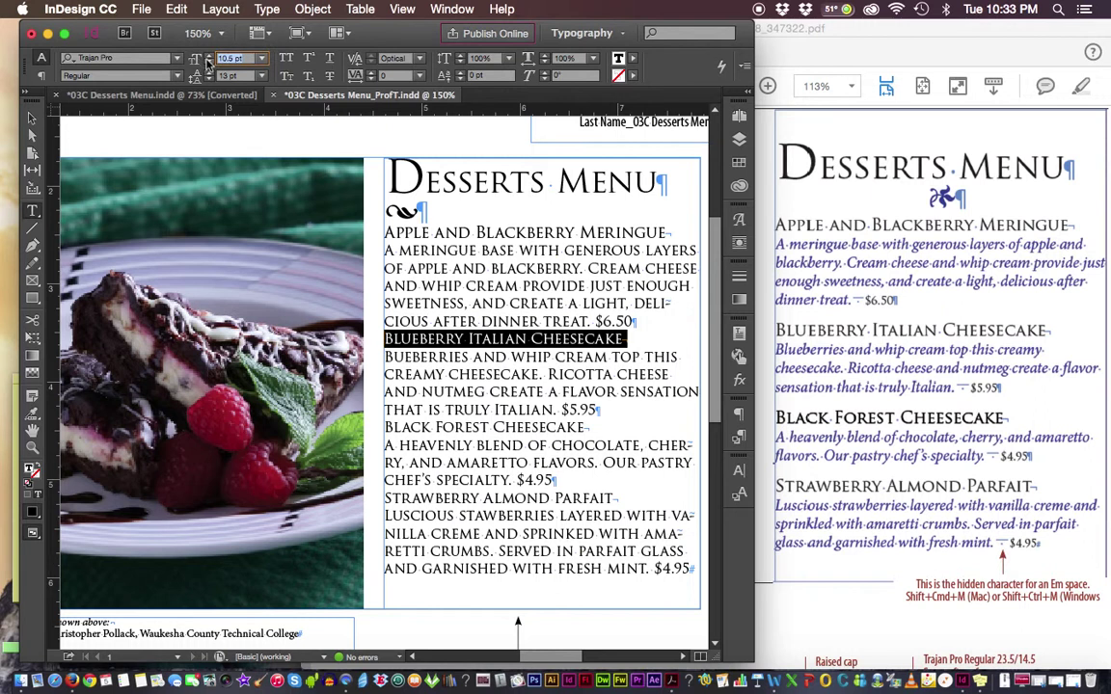
pyautogui.write('11.5')
pyautogui.press('Return')
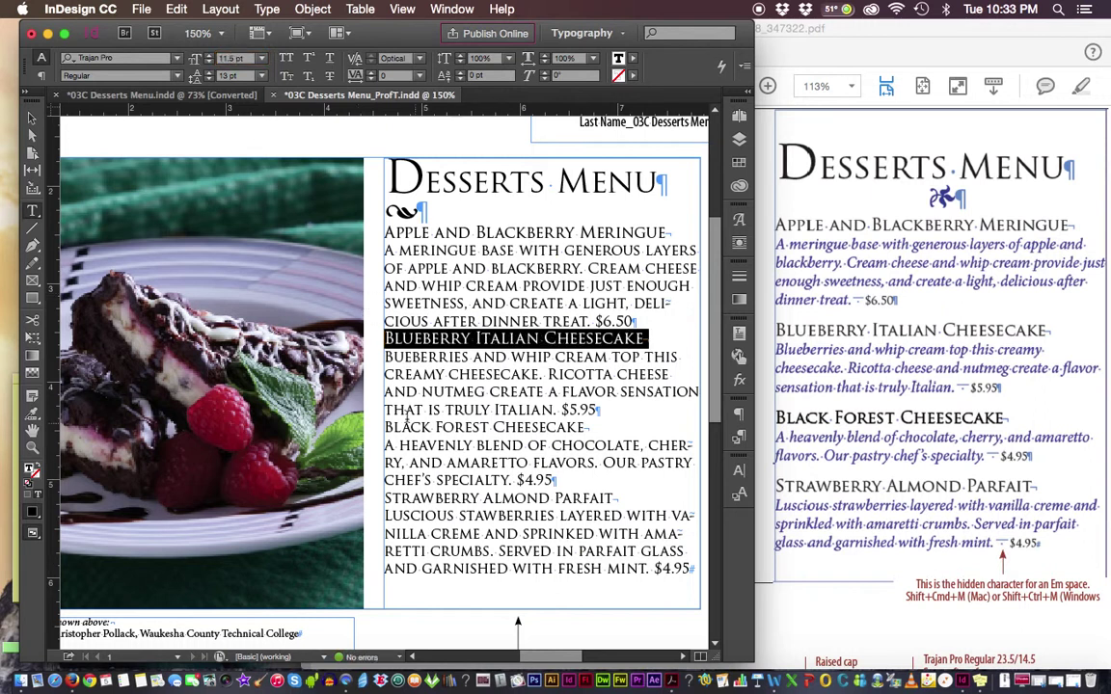
pyautogui.moveTo(386, 428); pyautogui.dragTo(586, 427)
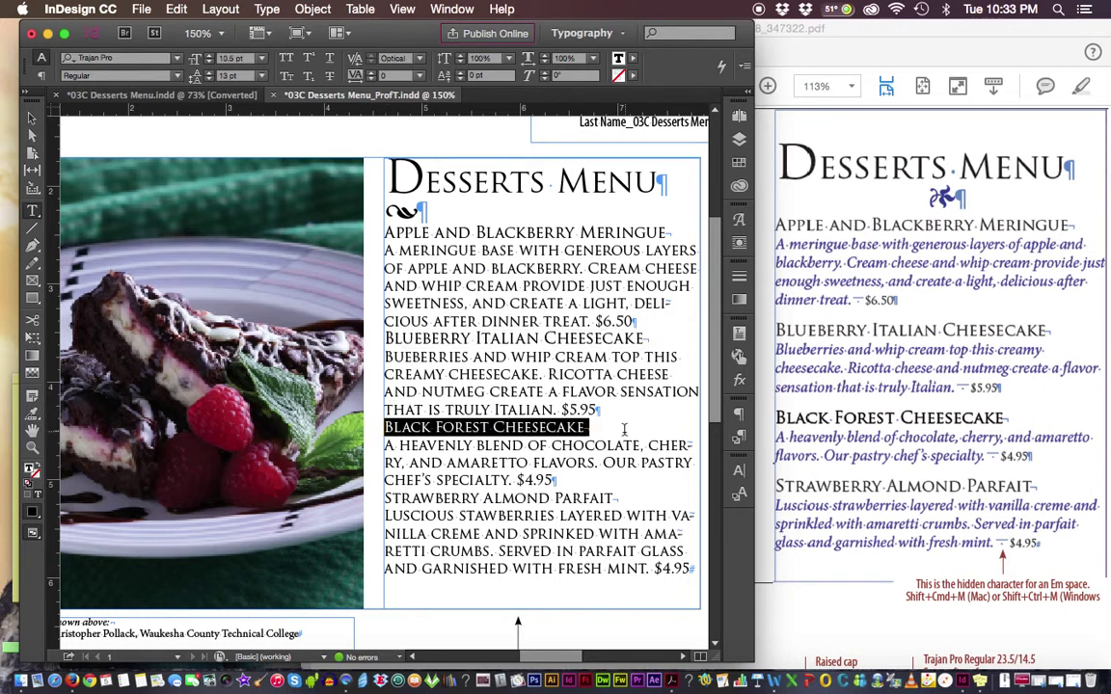
pyautogui.click(194, 61)
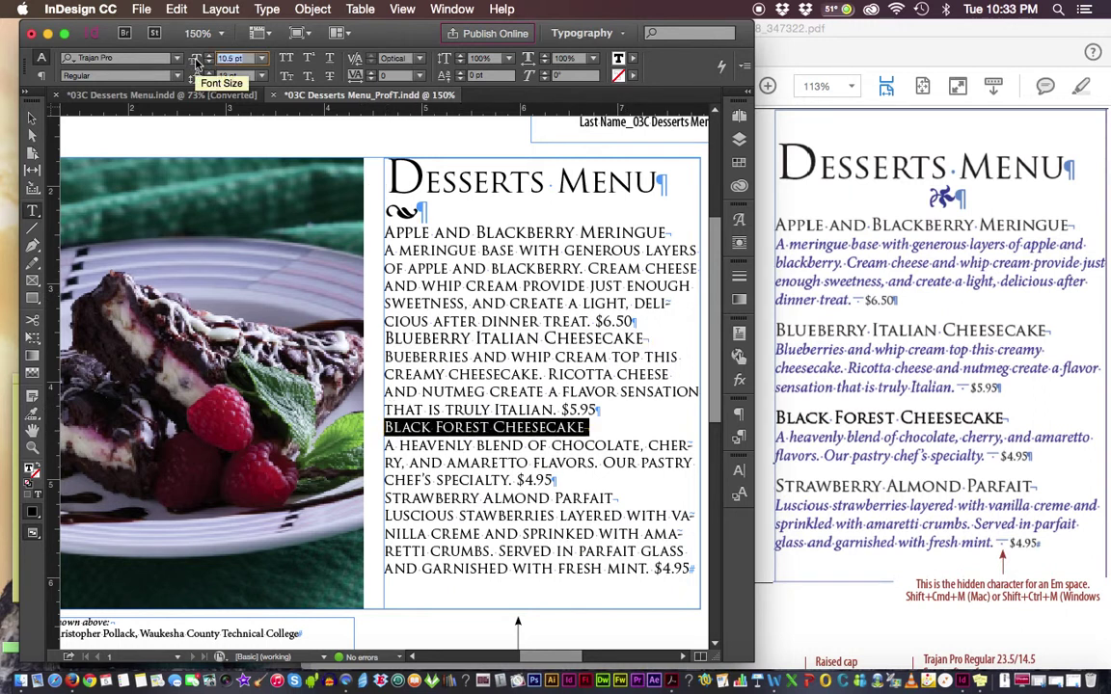
pyautogui.write('11.5')
pyautogui.press('Return')
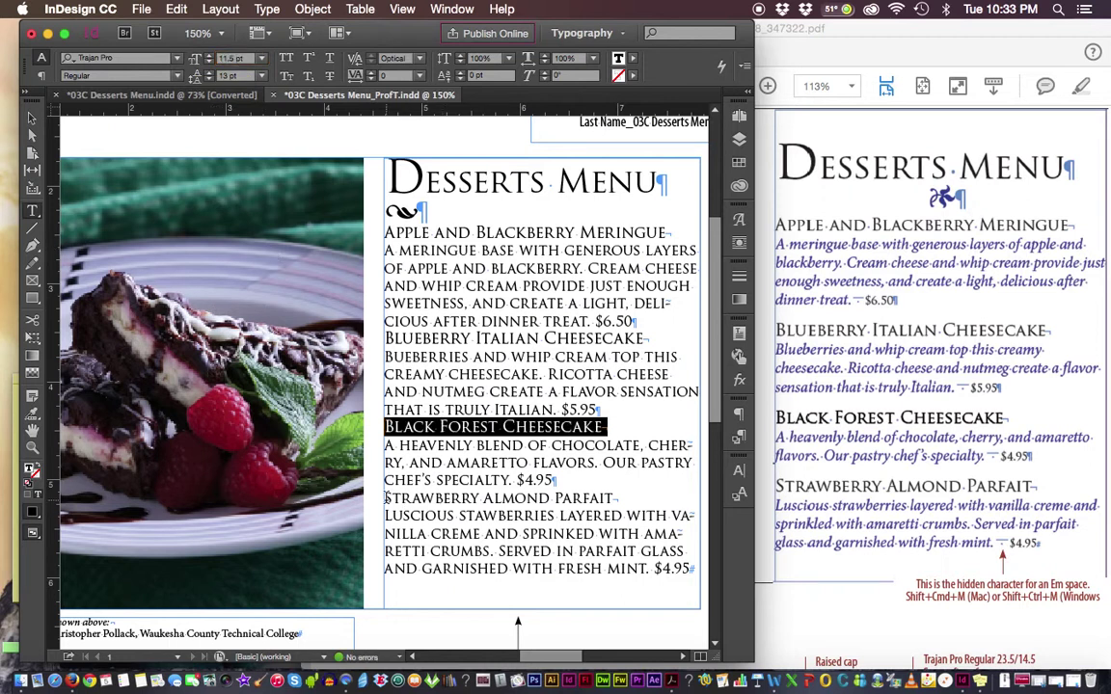
# Step: Set the Strawberry Almond Parfait heading to 11.5 pt
pyautogui.moveTo(386, 498); pyautogui.dragTo(607, 499)
pyautogui.click(607, 499)
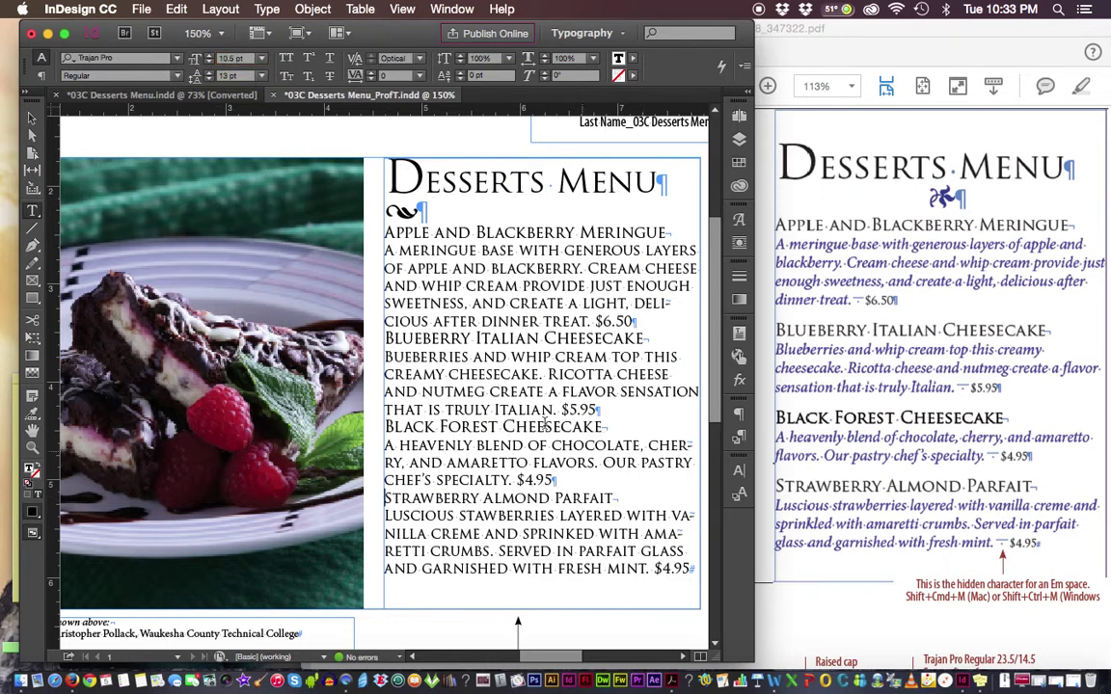
pyautogui.click(195, 61)
pyautogui.write('11.5')
pyautogui.press('Return')
pyautogui.moveTo(385, 498); pyautogui.dragTo(646, 495)
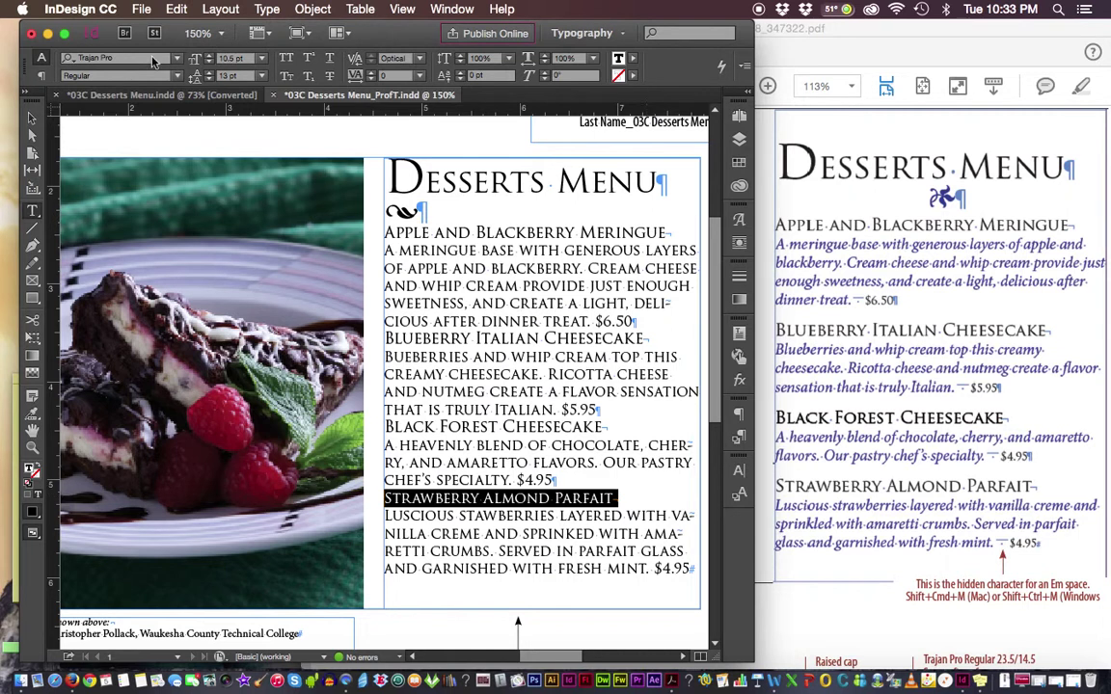
pyautogui.click(229, 60)
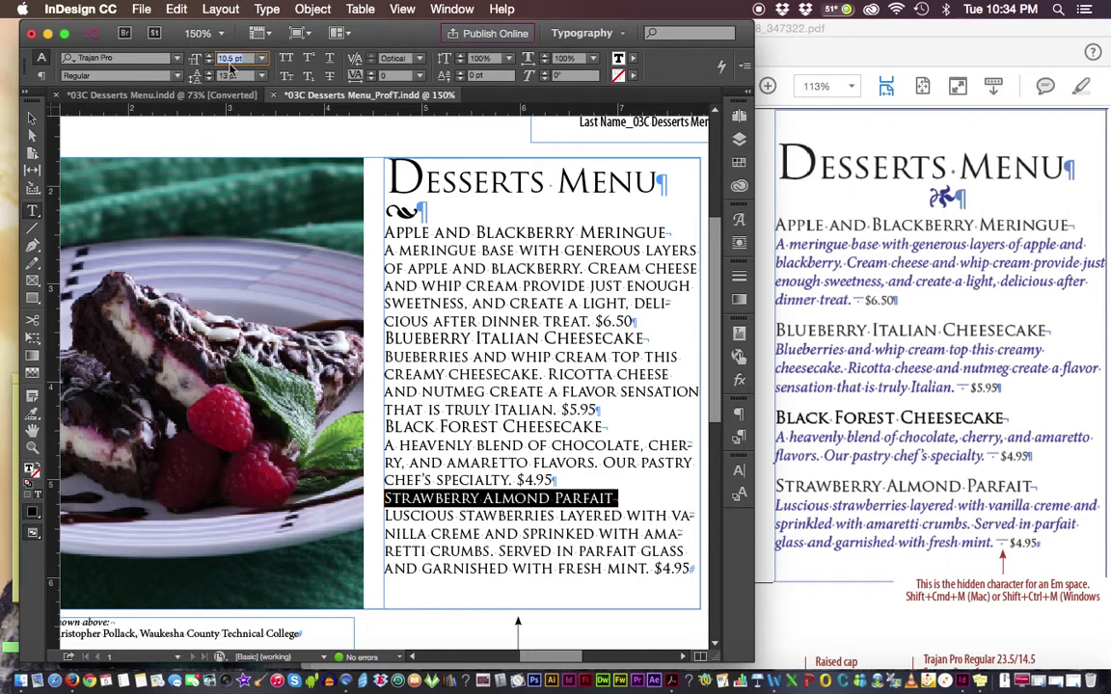
pyautogui.write('11.5')
pyautogui.press('Return')
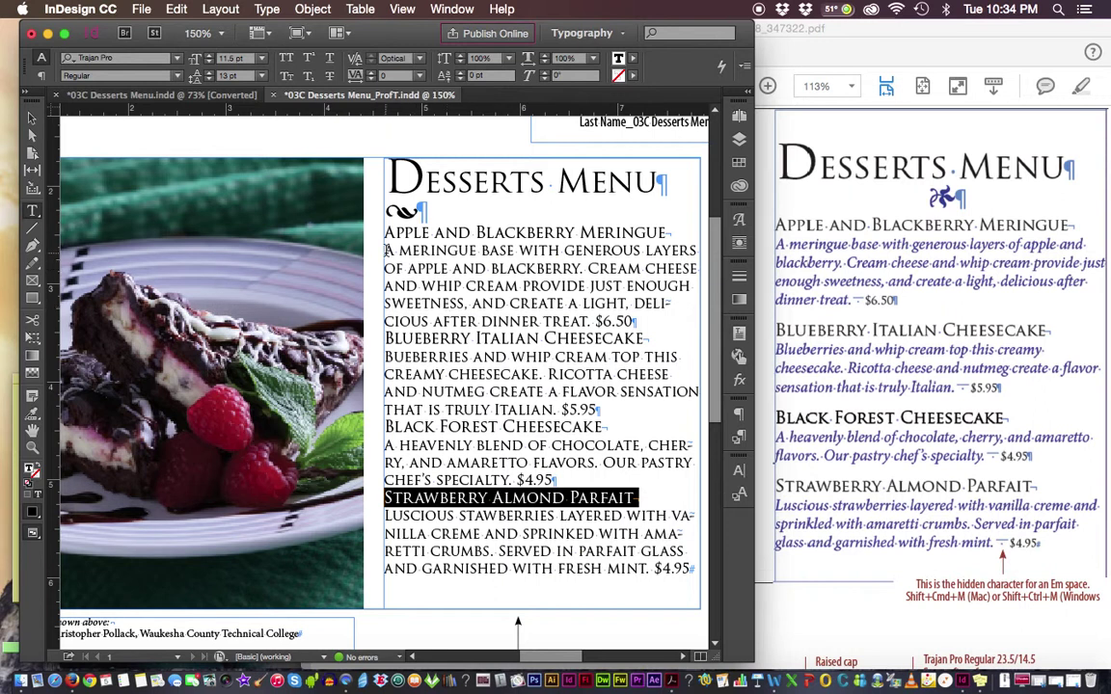
# Step: Select only the Apple and Blackberry Meringue description text, leaving out its price, after comparing with the PDF
pyautogui.moveTo(386, 250); pyautogui.dragTo(591, 321)
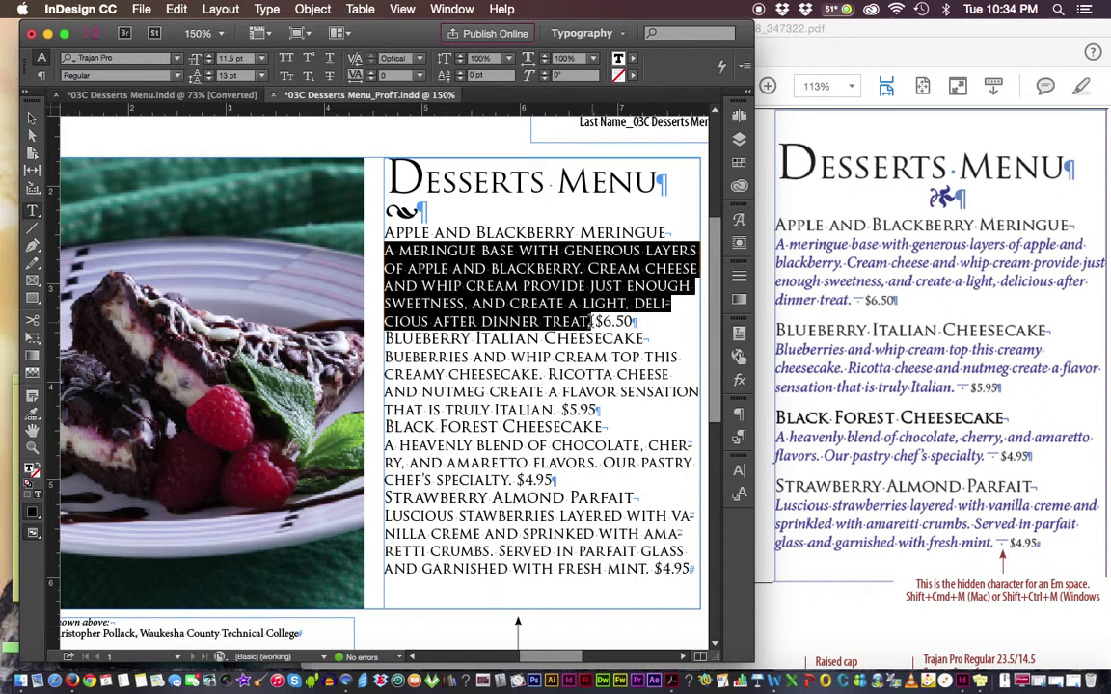
pyautogui.press('End')
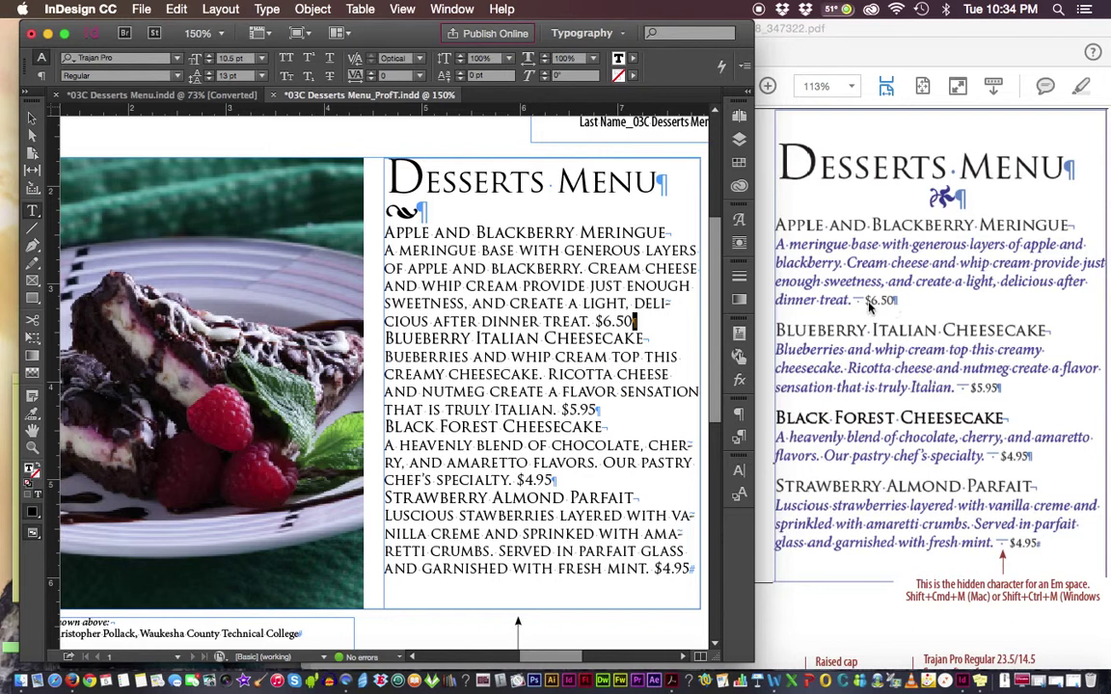
pyautogui.click(885, 305)
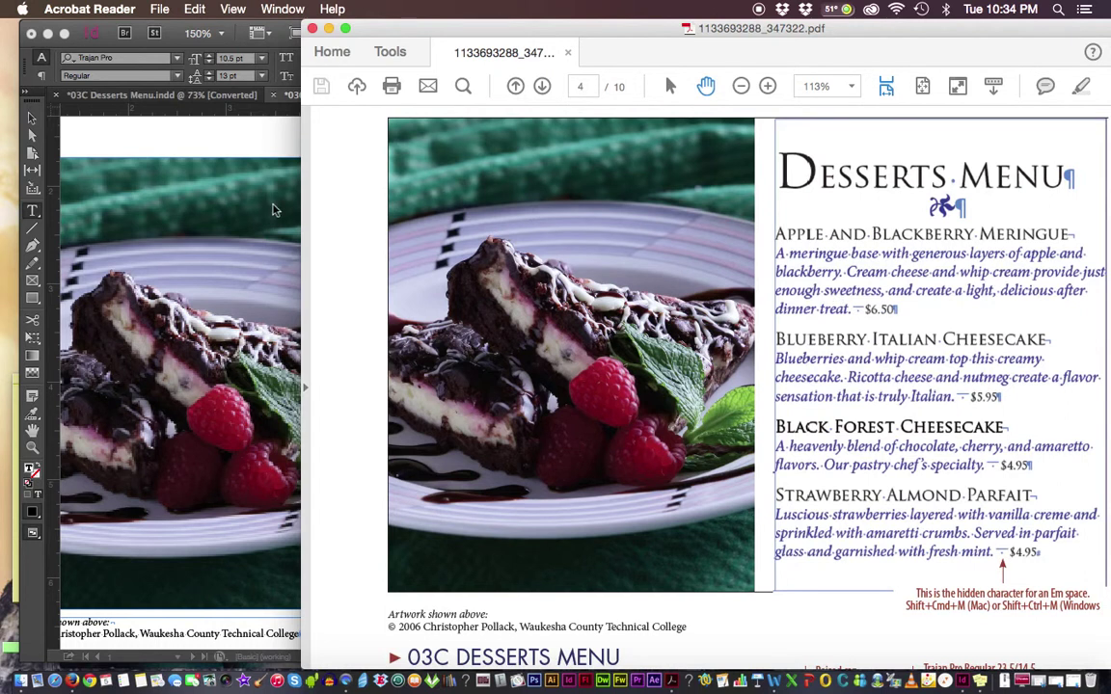
pyautogui.click(249, 195)
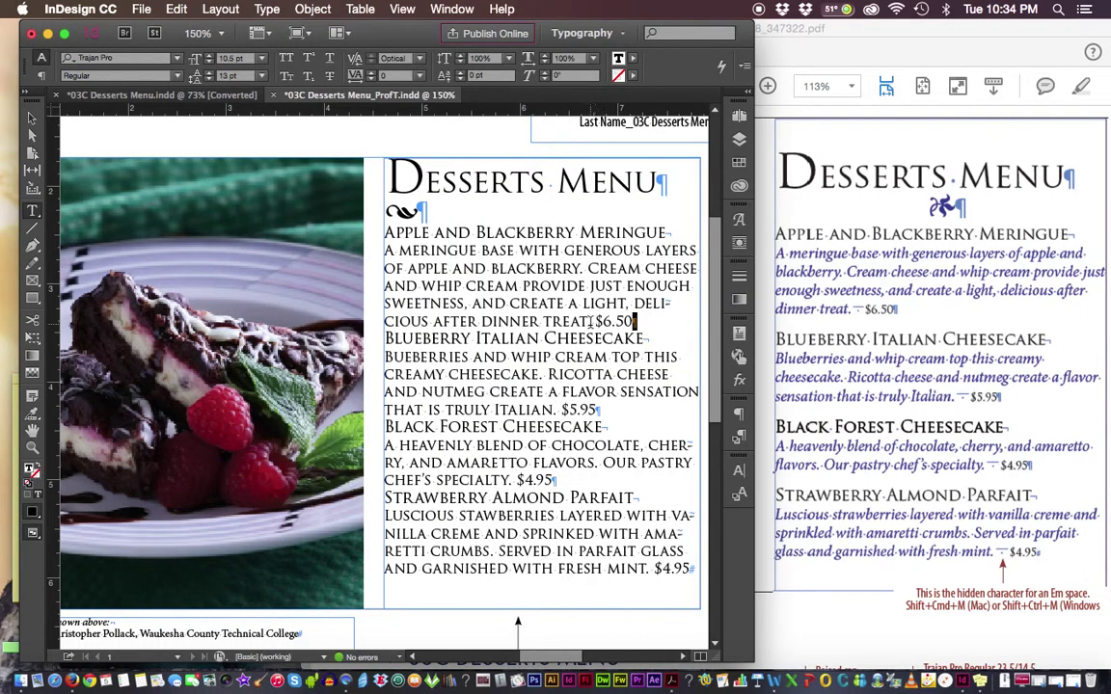
pyautogui.moveTo(590, 322); pyautogui.dragTo(386, 251)
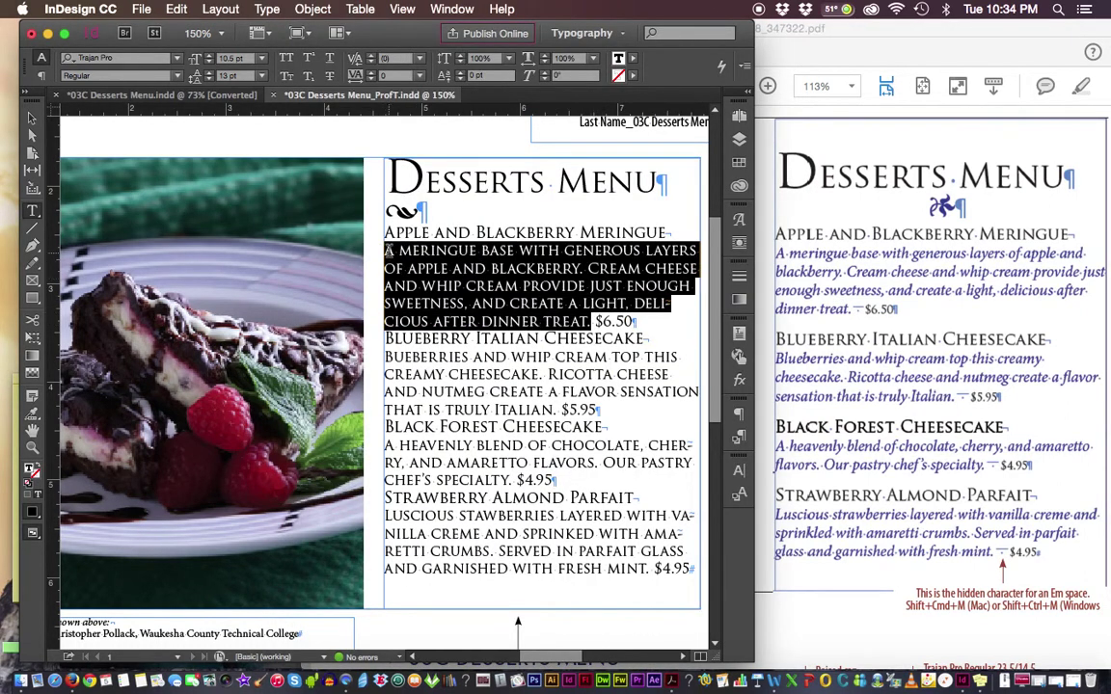
# Step: In the PDF markup, highlight the description spec: Minion Pro Italic 10.5/13, space after p9
pyautogui.click(149, 58)
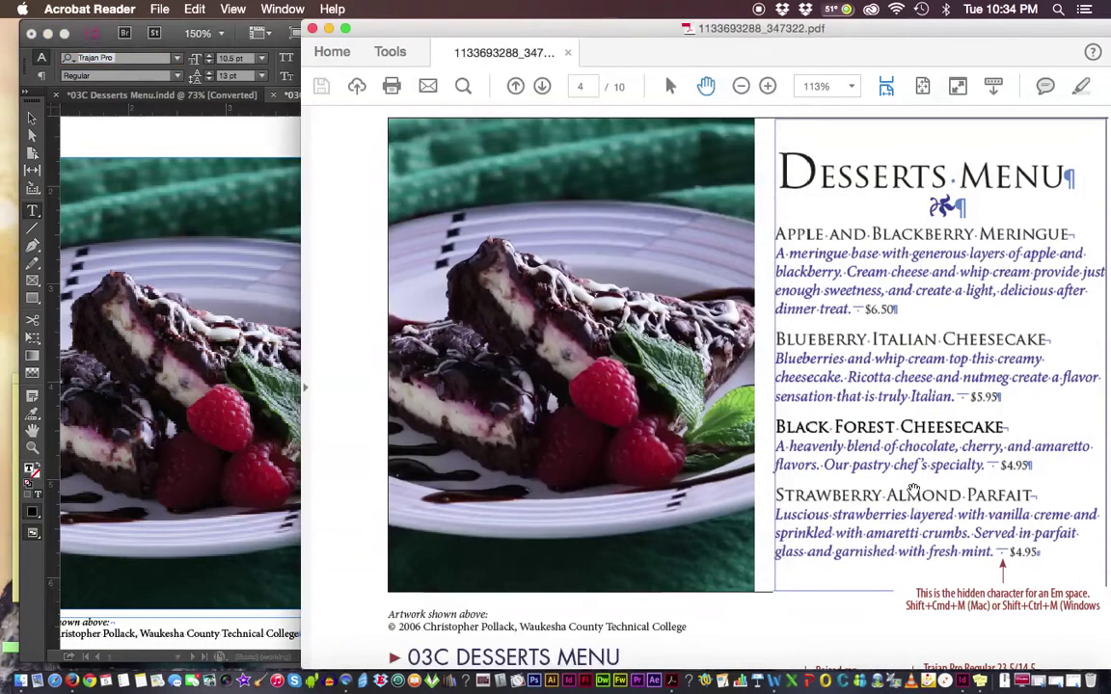
pyautogui.scroll(-10, 935, 501)
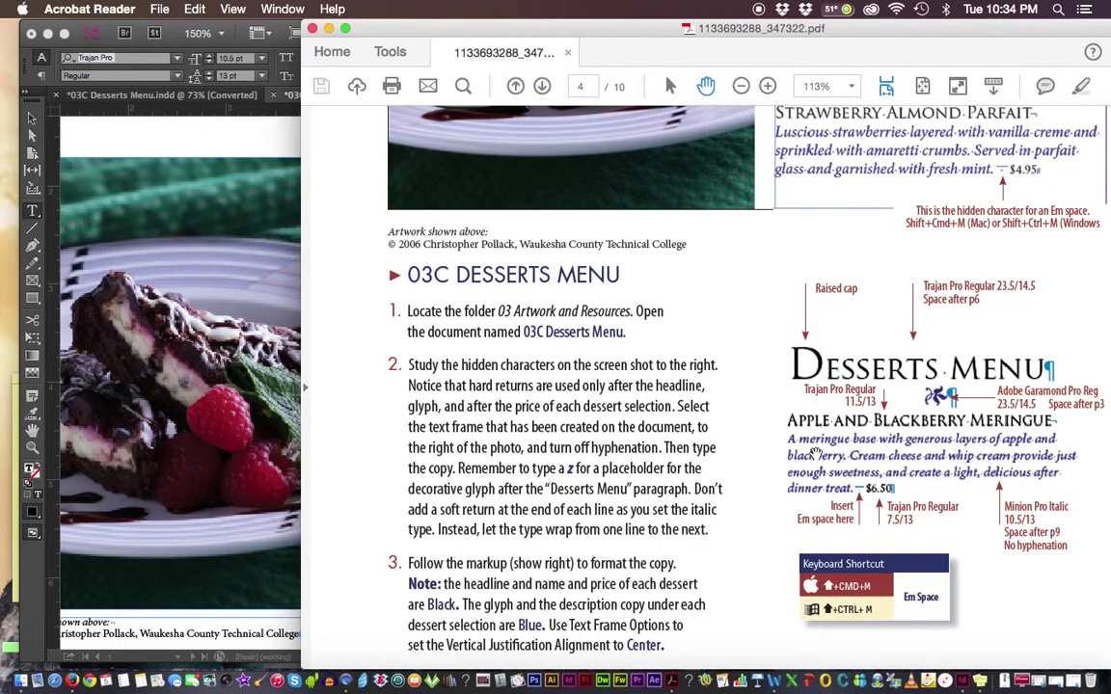
pyautogui.scroll(2, 820, 414)
pyautogui.scroll(-3, 829, 376)
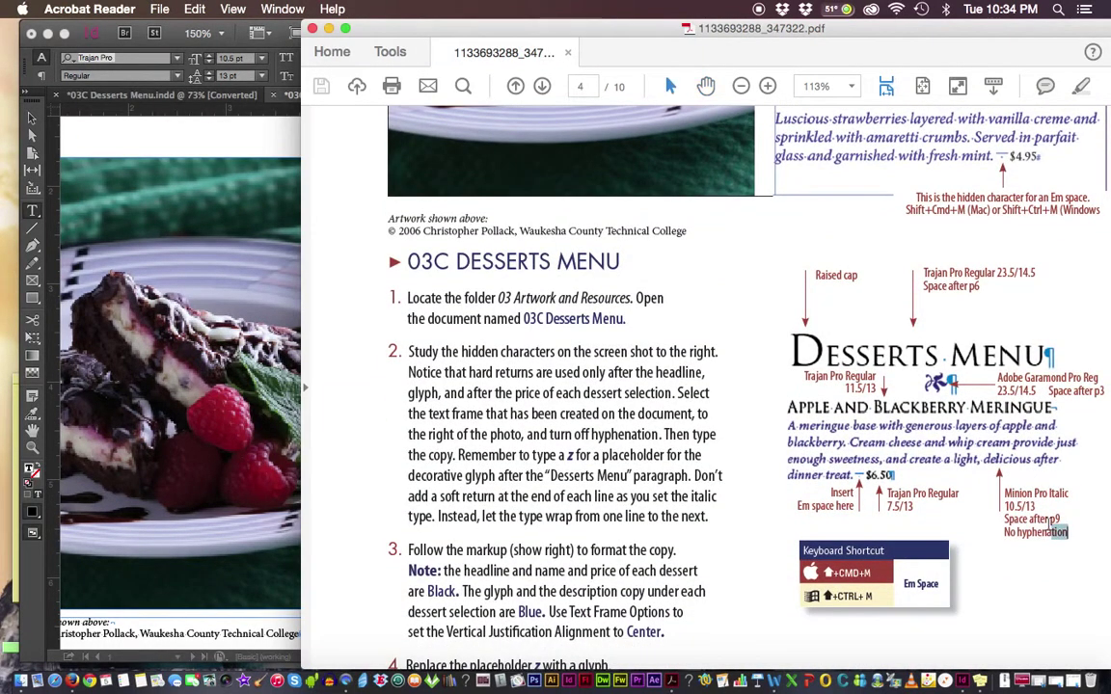
pyautogui.moveTo(1004, 492); pyautogui.dragTo(1068, 532)
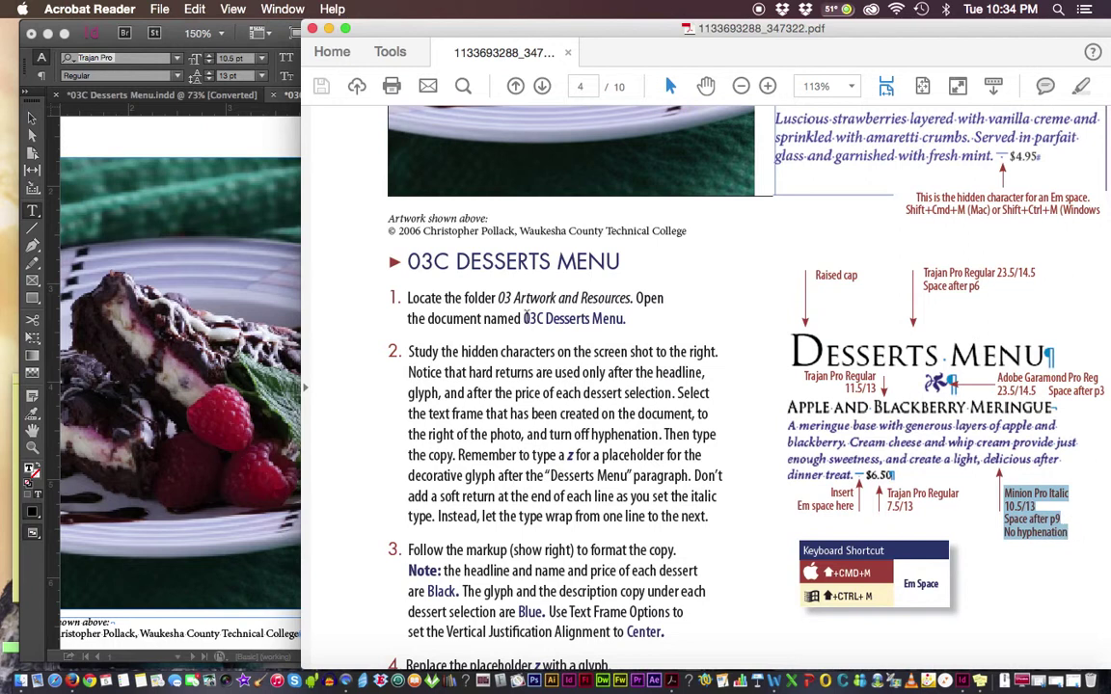
pyautogui.click(274, 120)
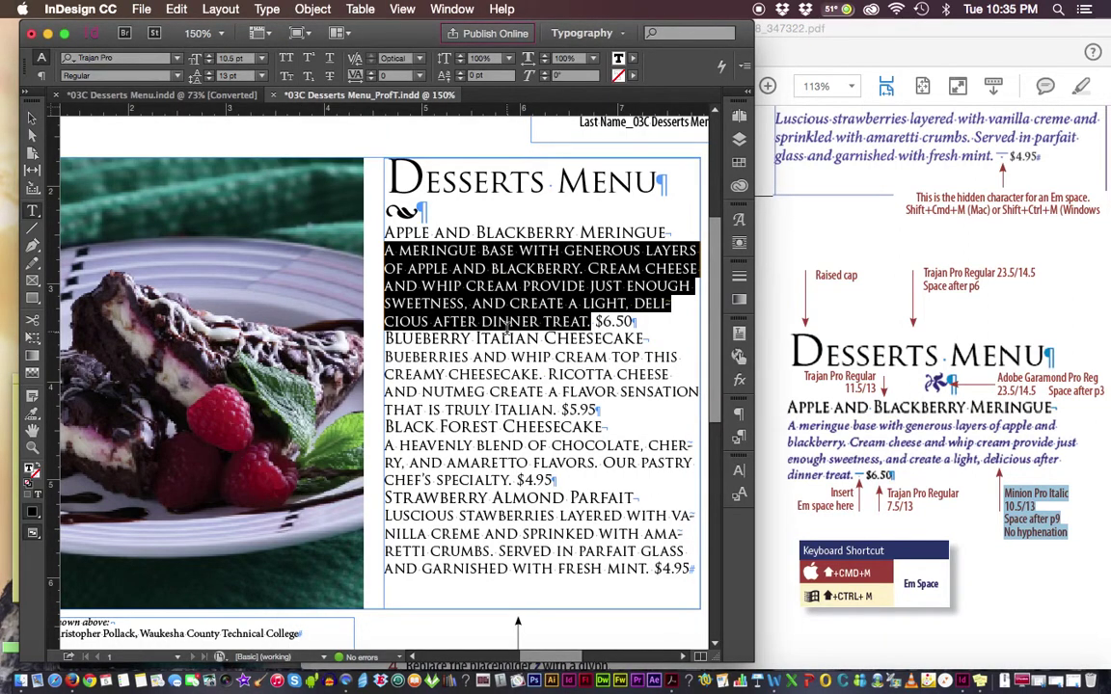
# Step: Change the meringue description's font from Trajan Pro to Minion Pro Italic
pyautogui.click(109, 60)
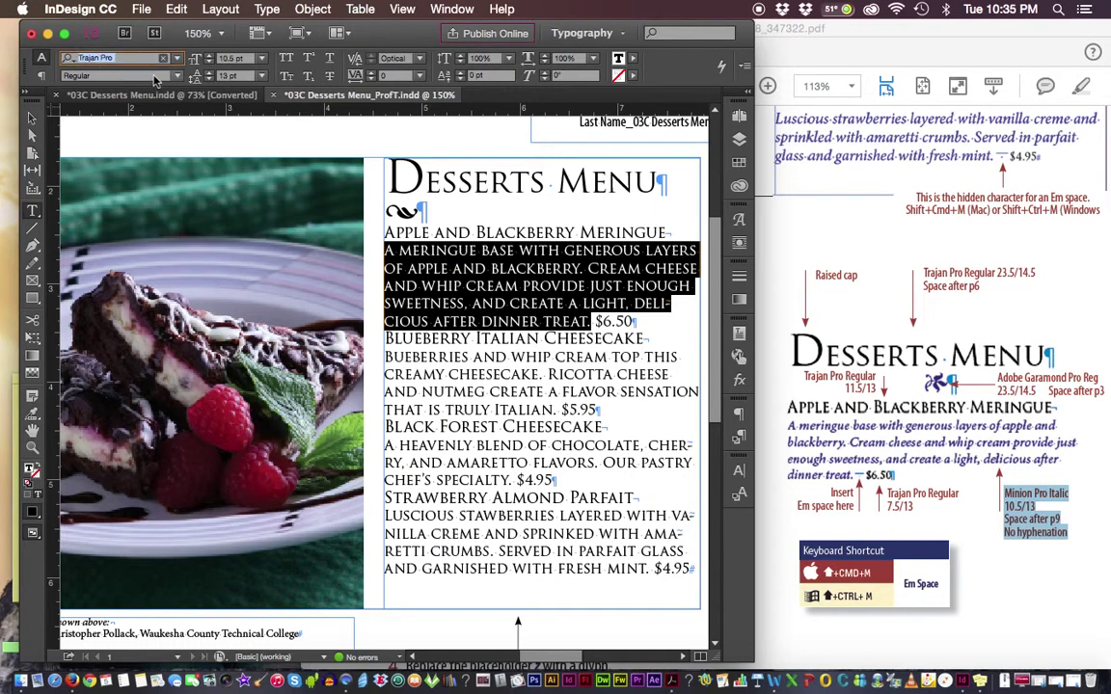
pyautogui.write('minion')
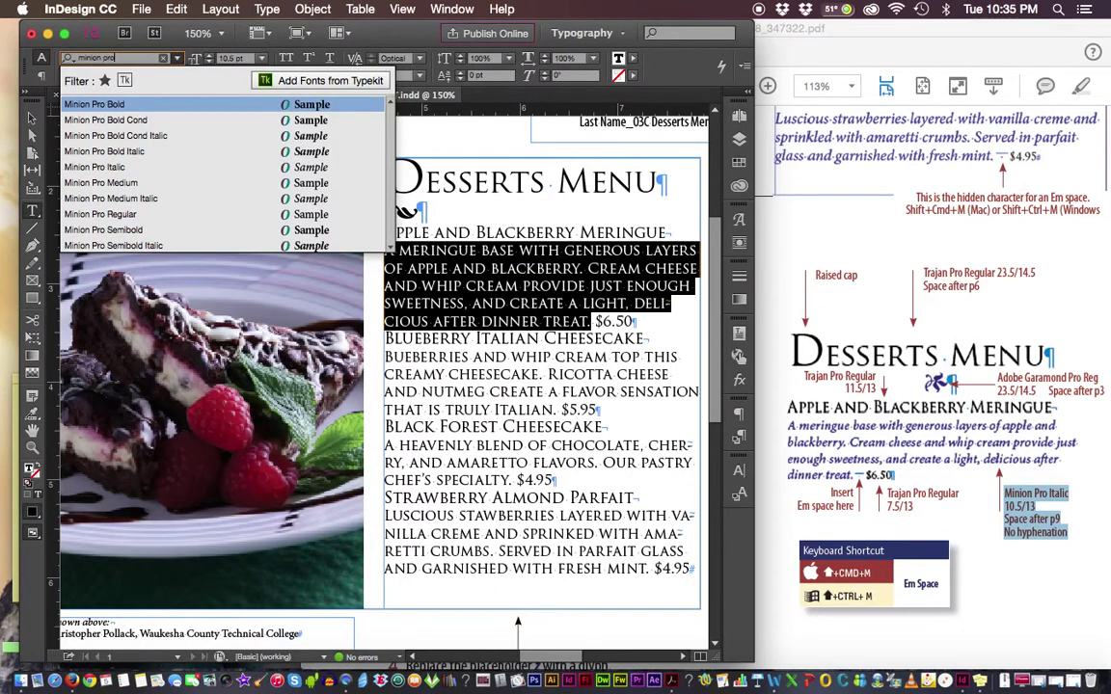
pyautogui.write(' pro')
pyautogui.click(125, 166)
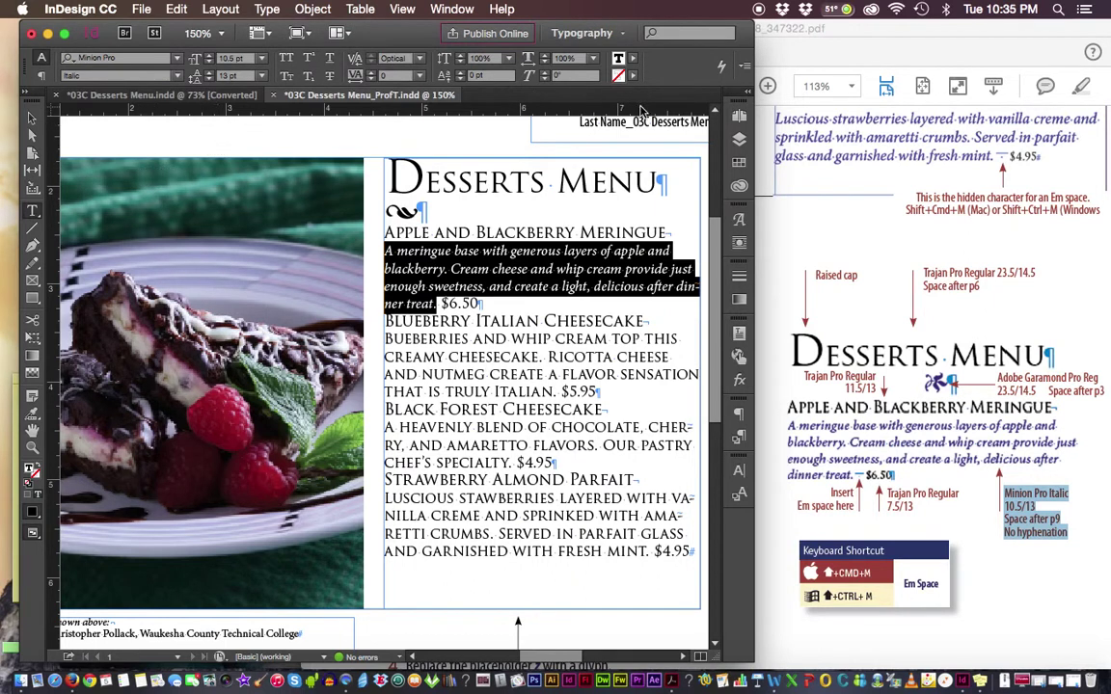
# Step: Apply the blue C=100 M=90 Y=10 K=0 swatch as the meringue description's text colour
pyautogui.click(739, 164)
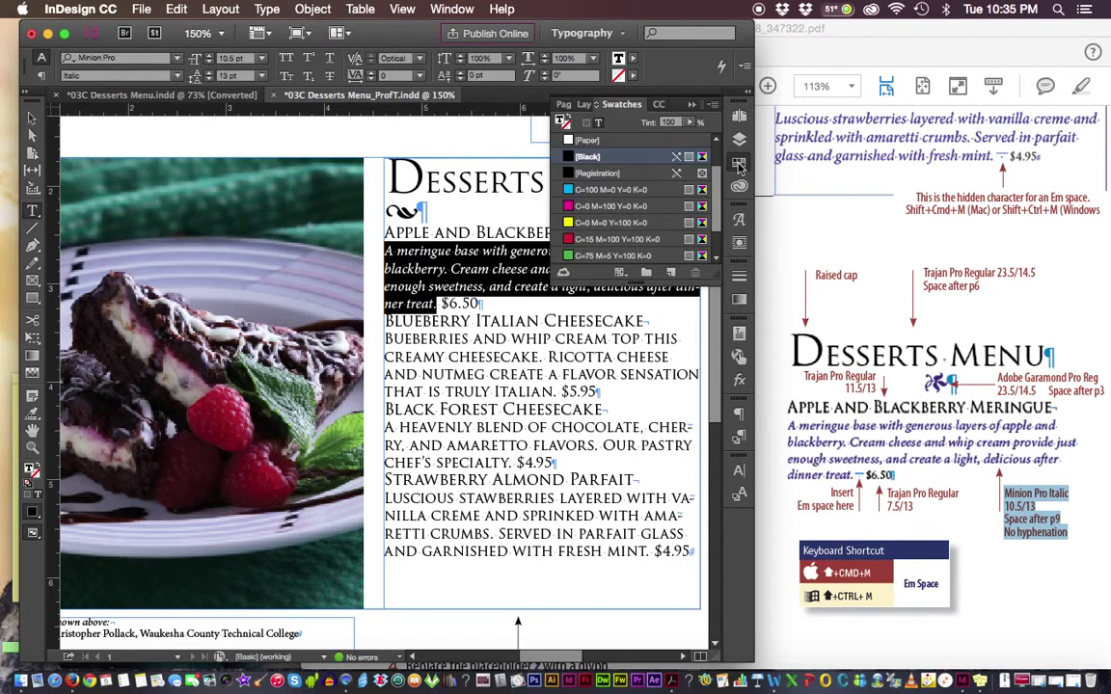
pyautogui.scroll(-2, 648, 197)
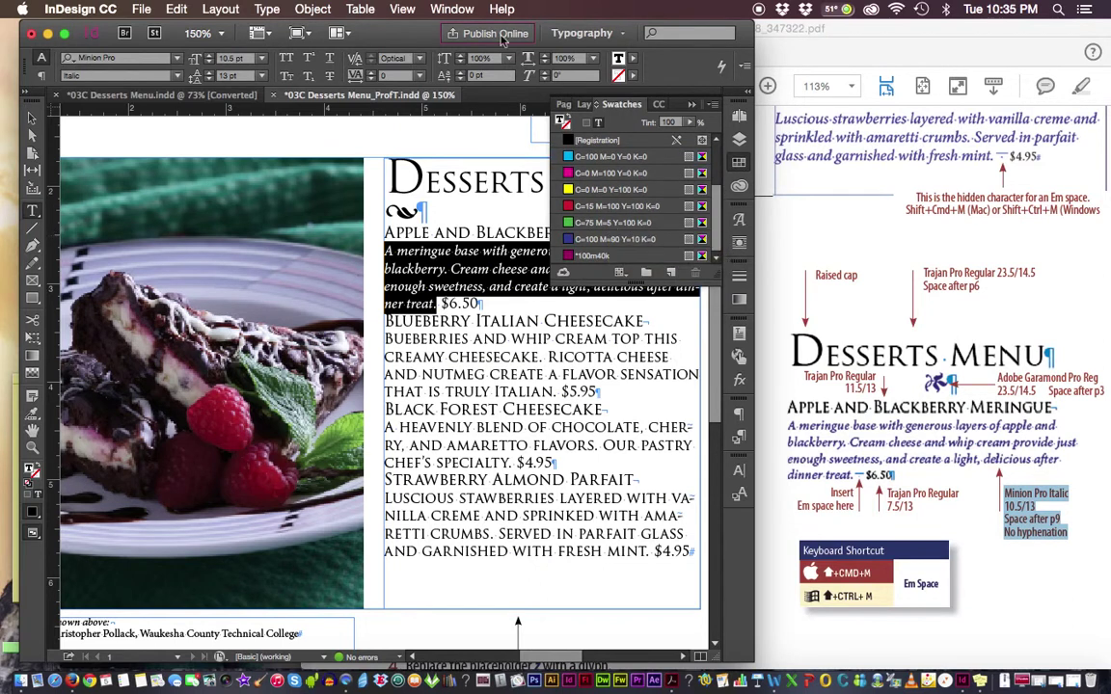
pyautogui.click(452, 9)
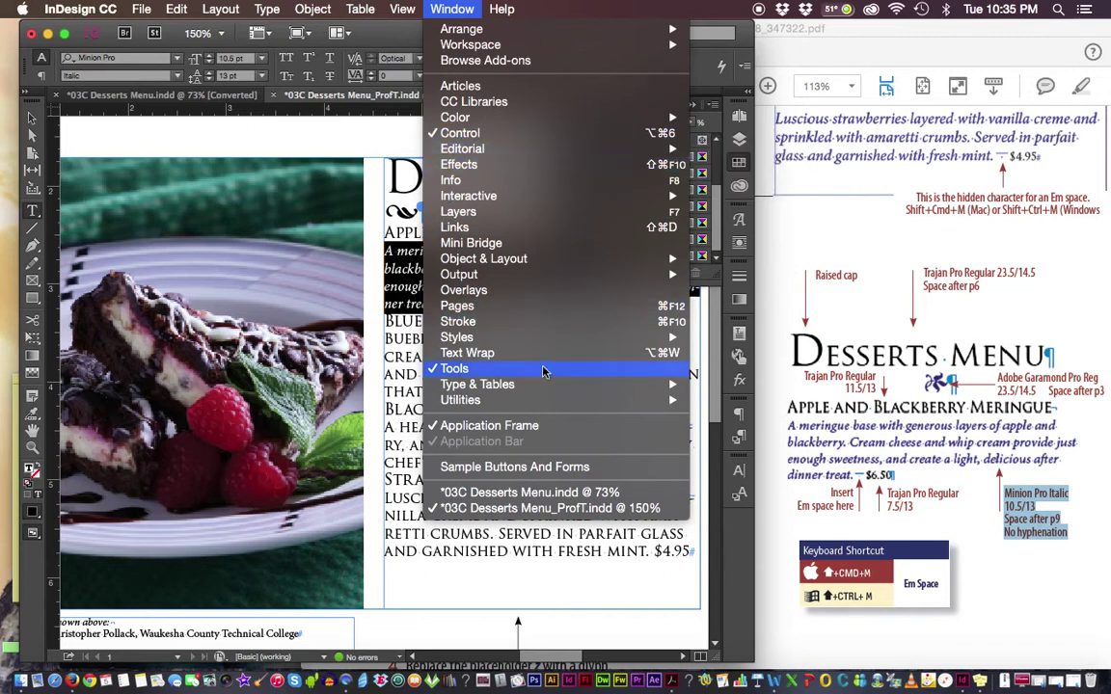
pyautogui.moveTo(502, 123)
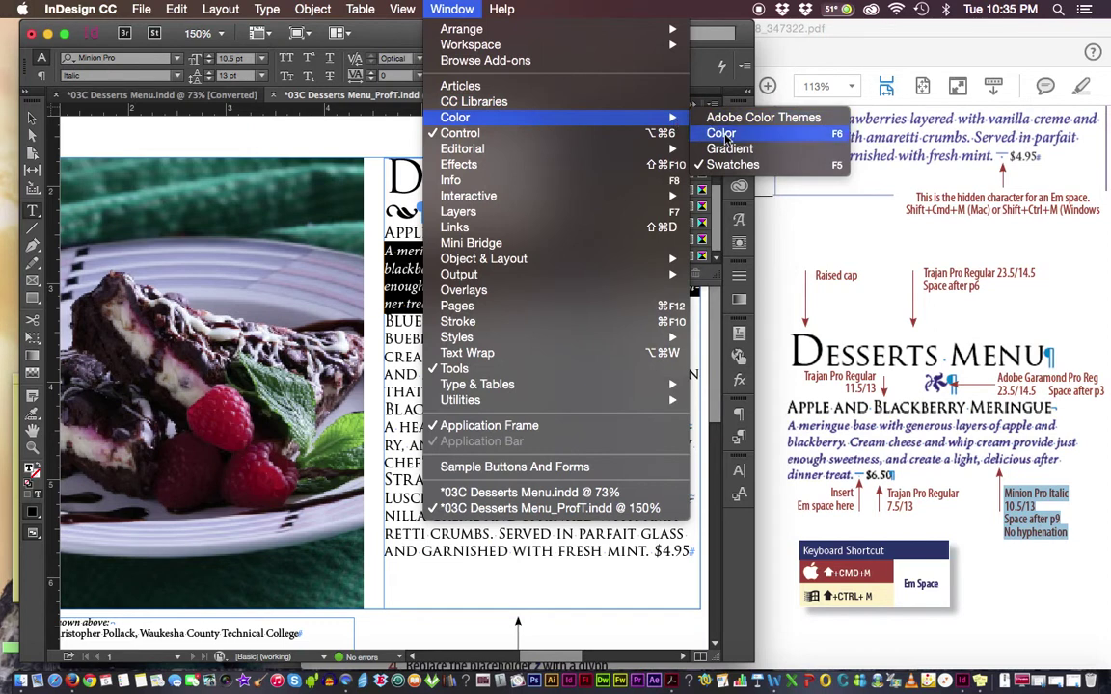
pyautogui.click(728, 164)
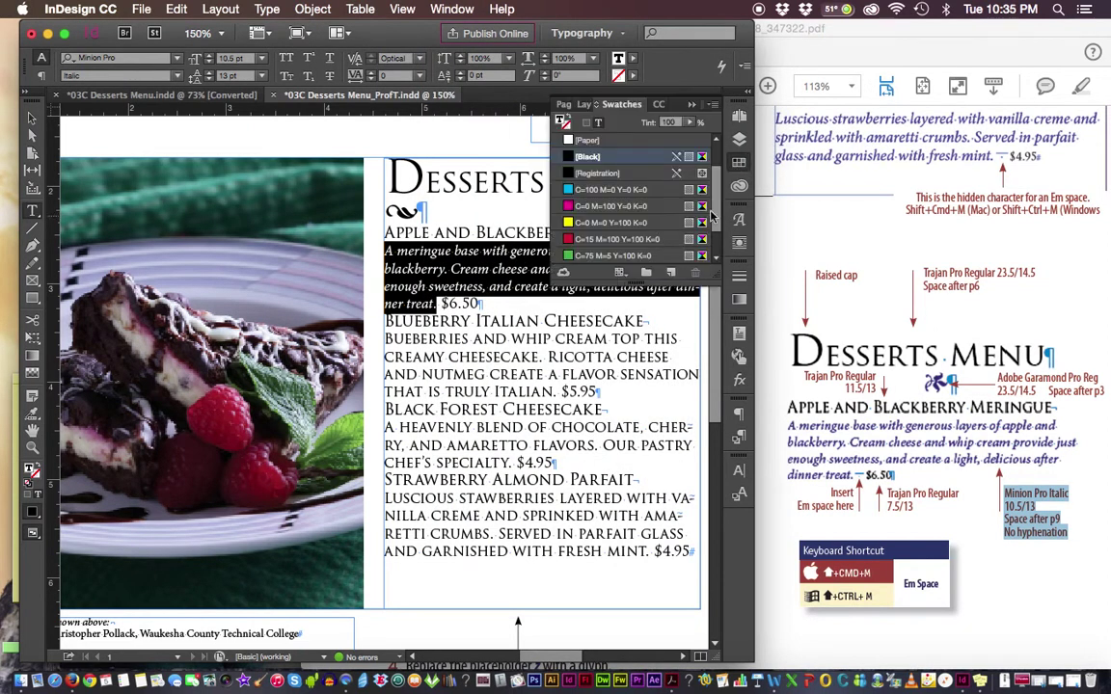
pyautogui.scroll(-2, 714, 202)
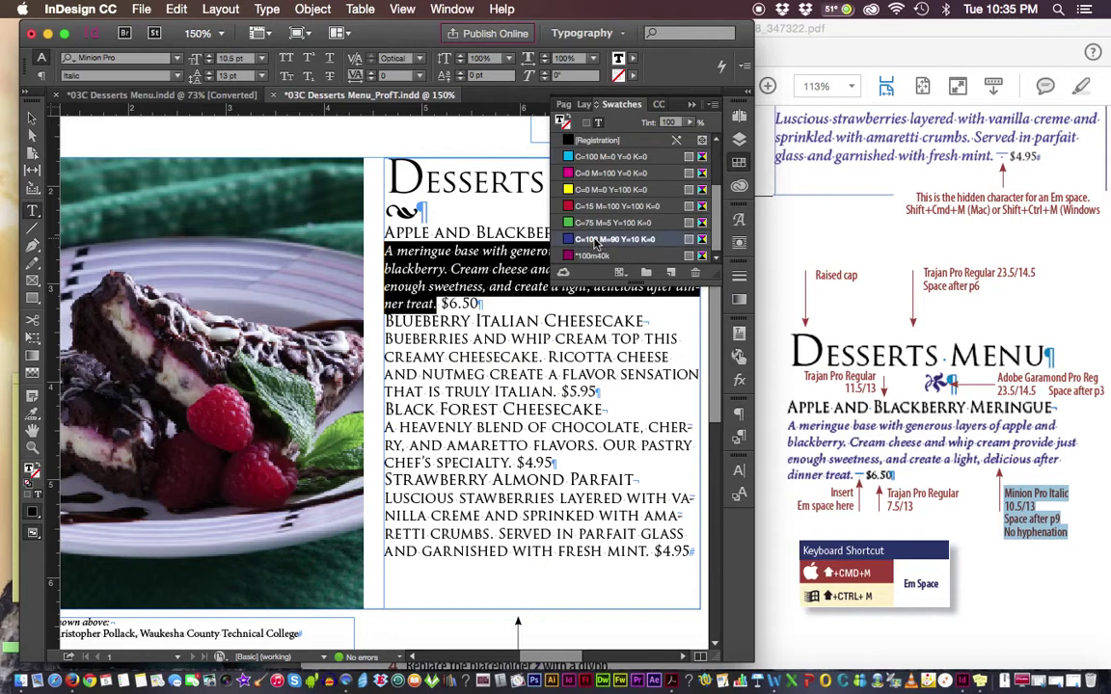
pyautogui.click(598, 239)
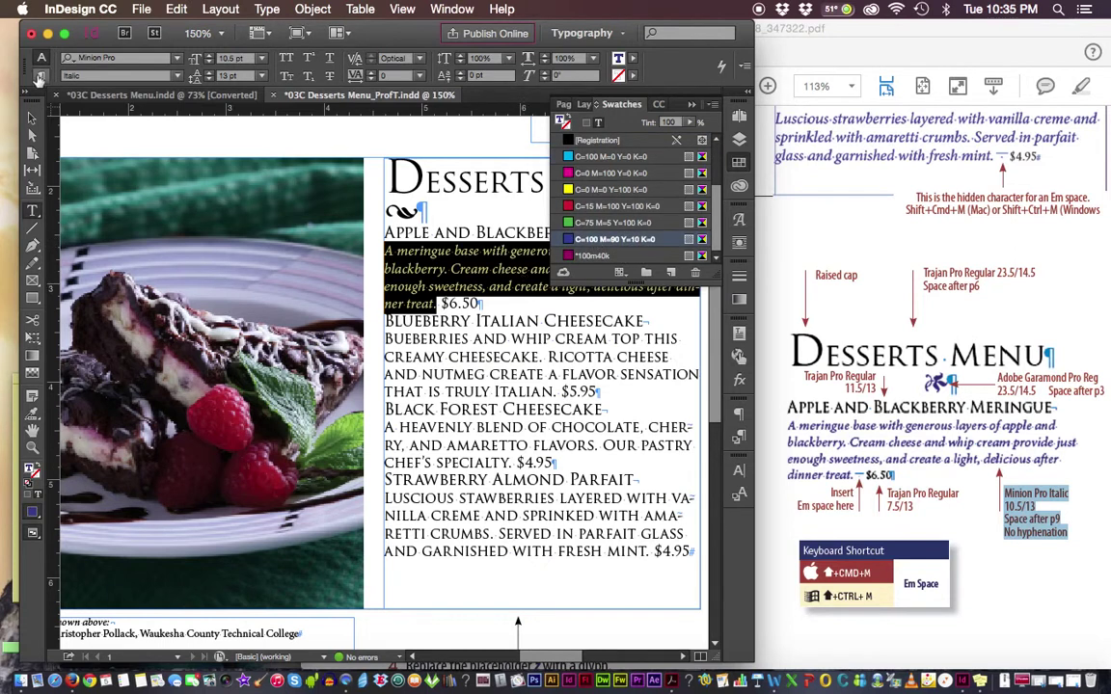
# Step: Give the meringue description paragraph 0p9 space after, then collapse Swatches and deselect
pyautogui.click(40, 76)
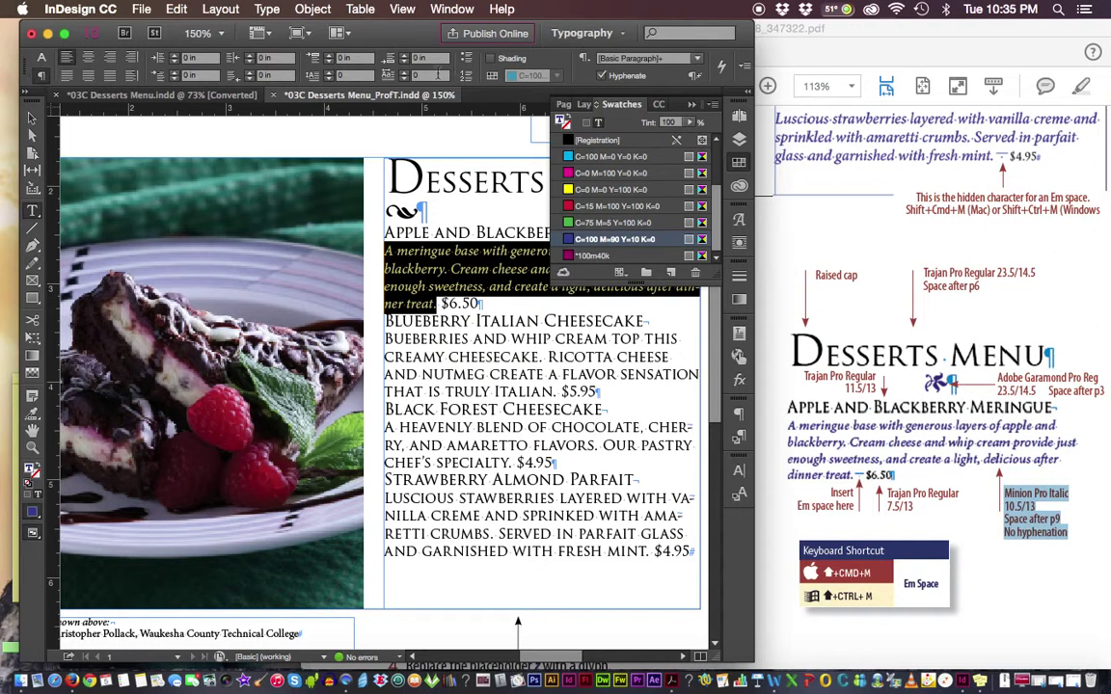
pyautogui.click(404, 63)
pyautogui.write('0p9')
pyautogui.press('Return')
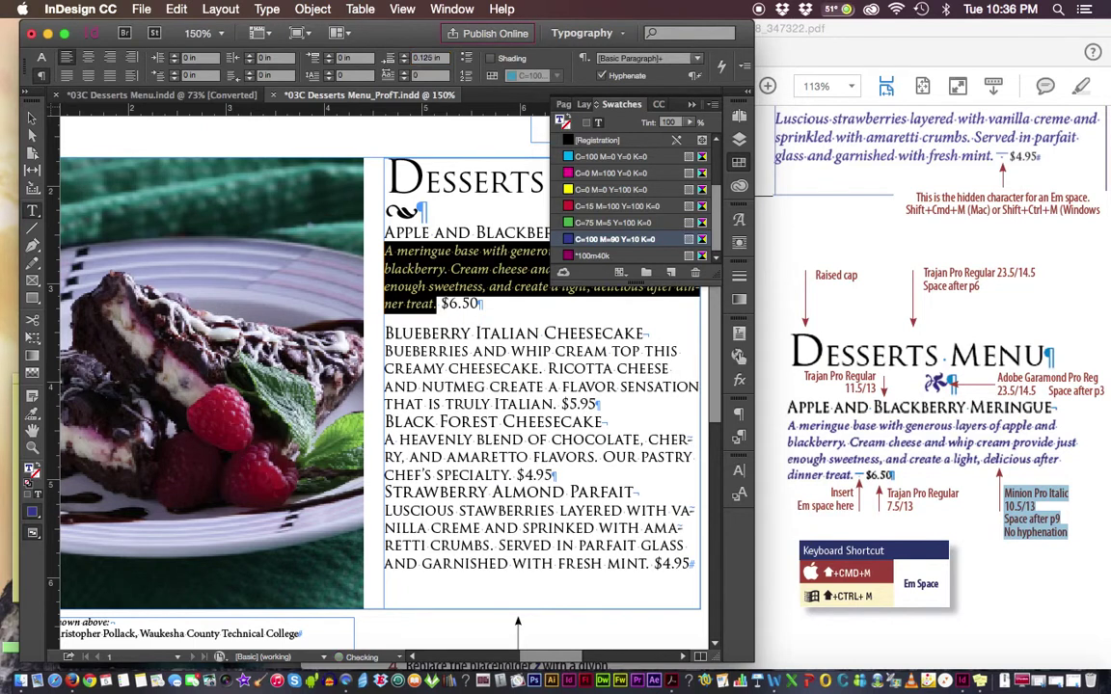
pyautogui.click(625, 101)
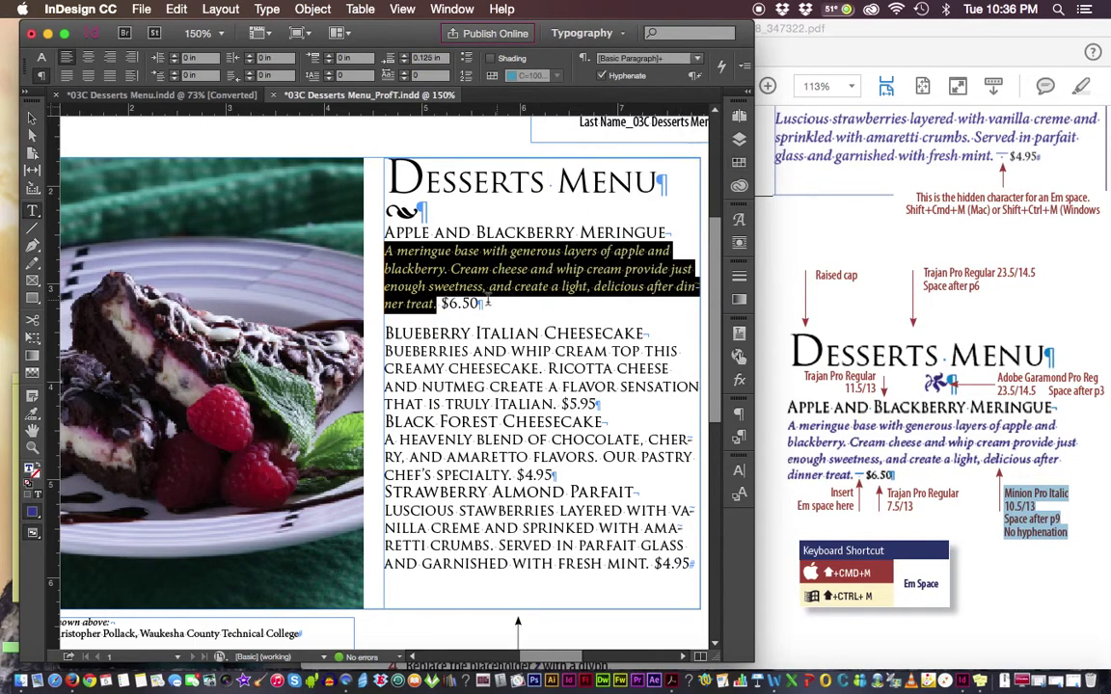
pyautogui.click(349, 318)
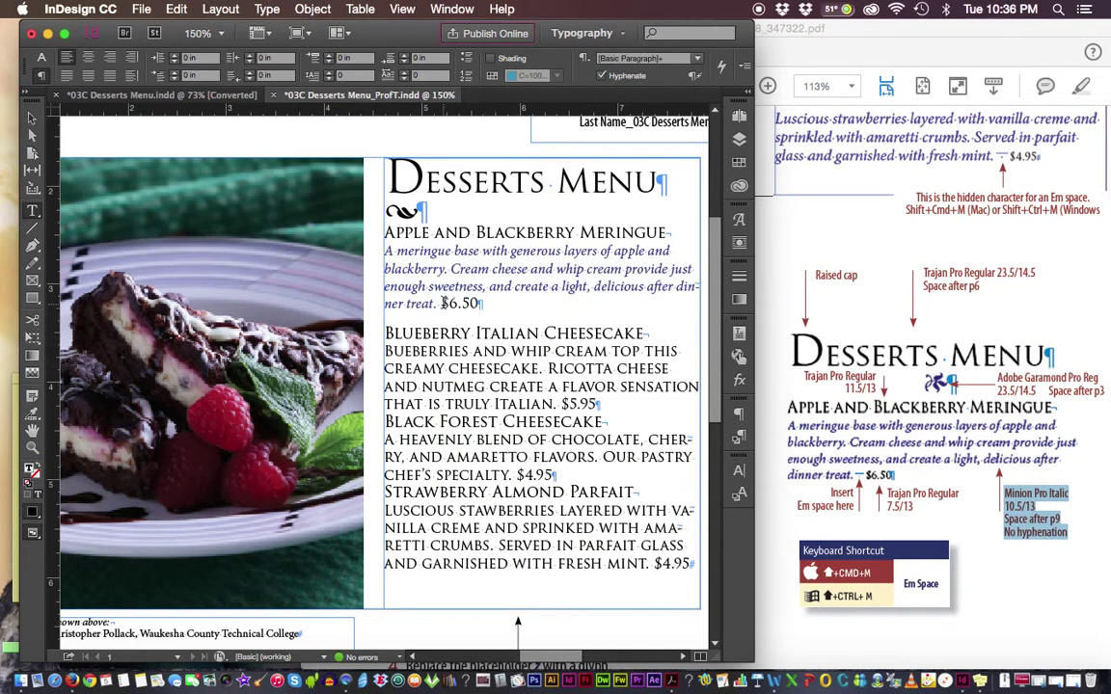
# Step: Set the $6.50 price to 7.5 pt, then select the Blueberry Italian Cheesecake description
pyautogui.moveTo(442, 303); pyautogui.dragTo(480, 304)
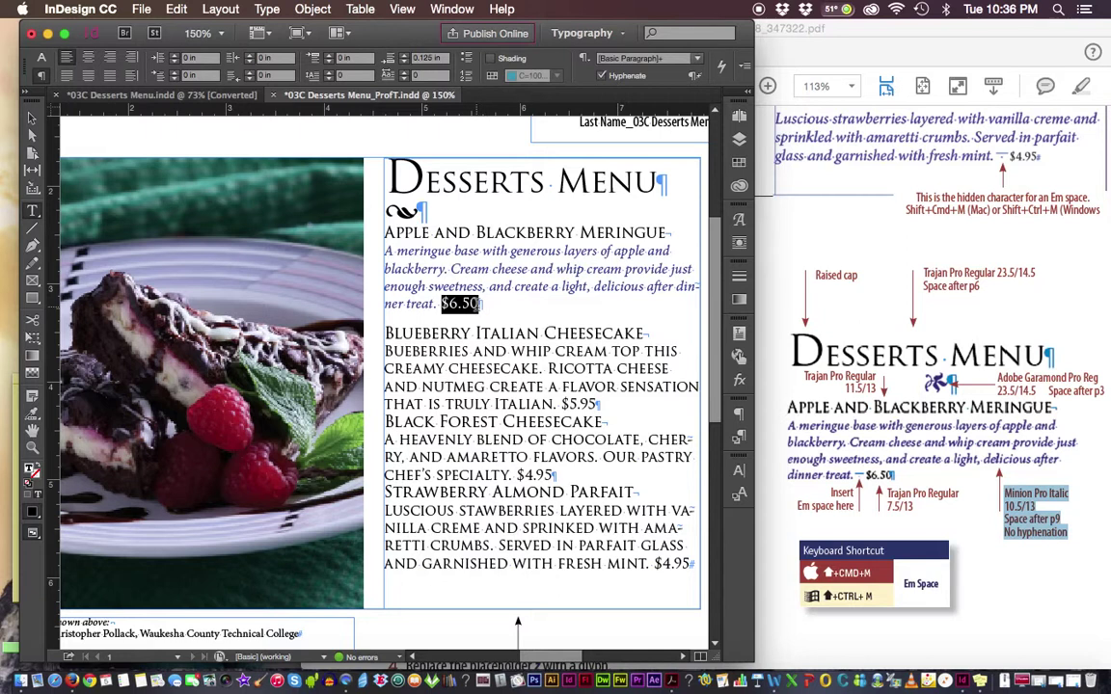
pyautogui.click(41, 57)
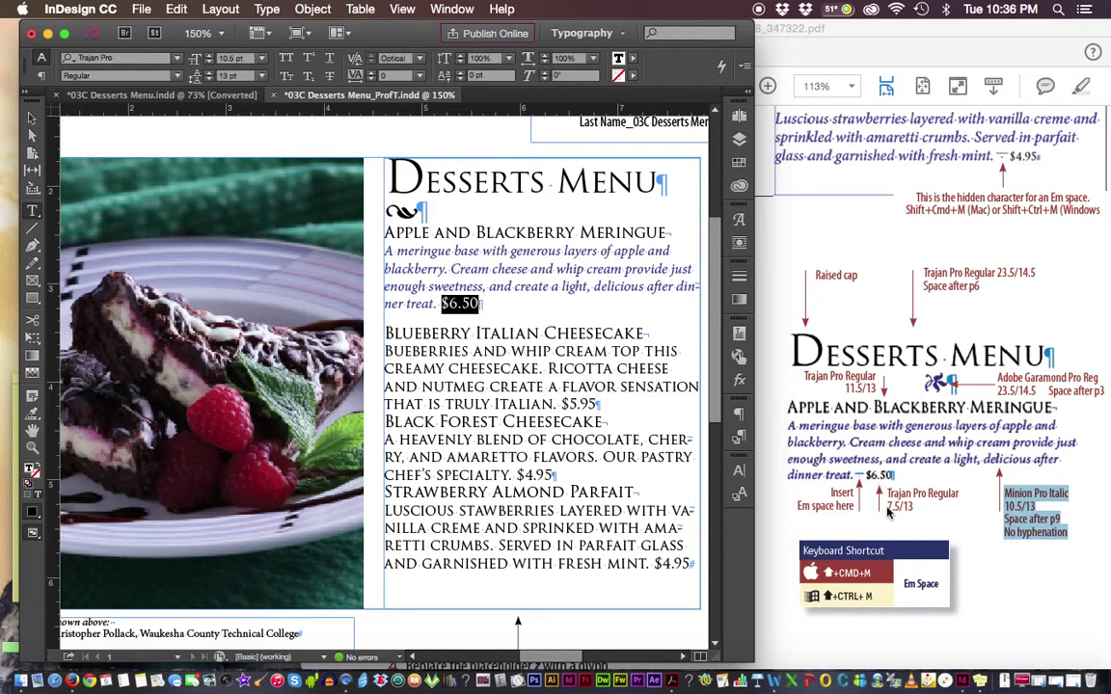
pyautogui.click(888, 512)
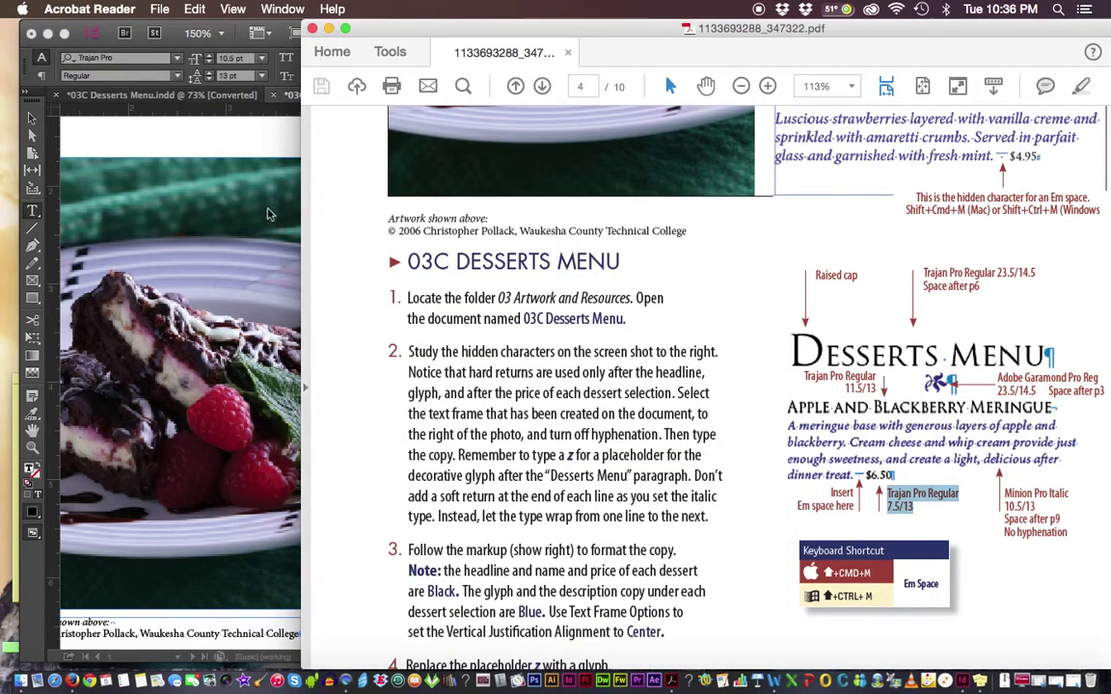
pyautogui.click(171, 45)
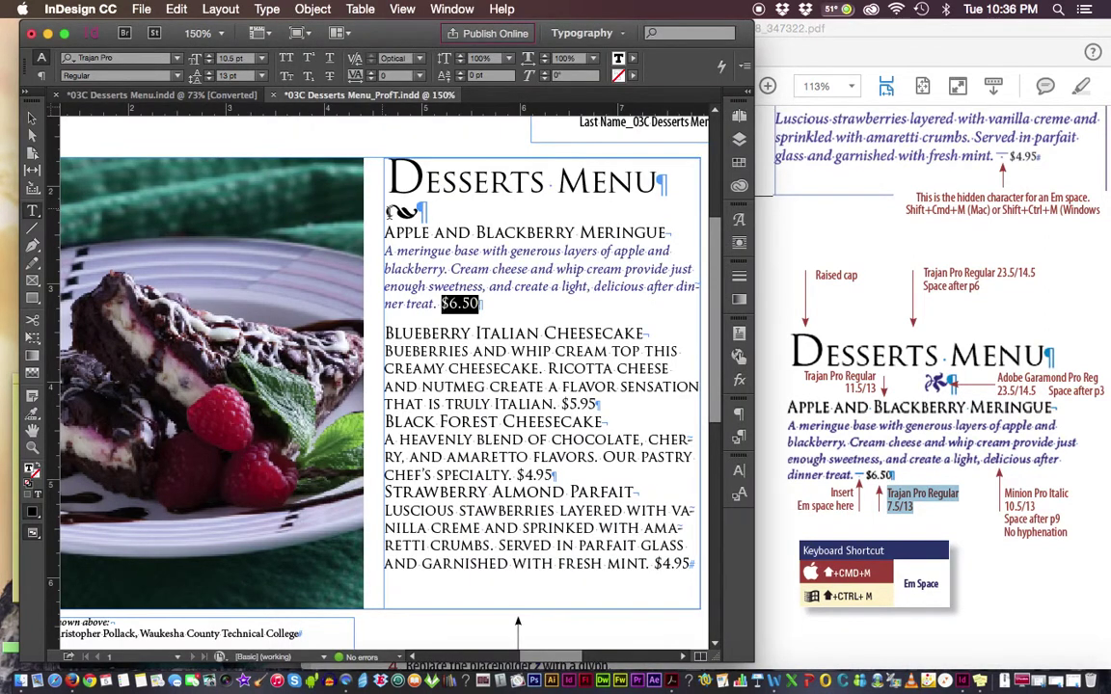
pyautogui.click(199, 60)
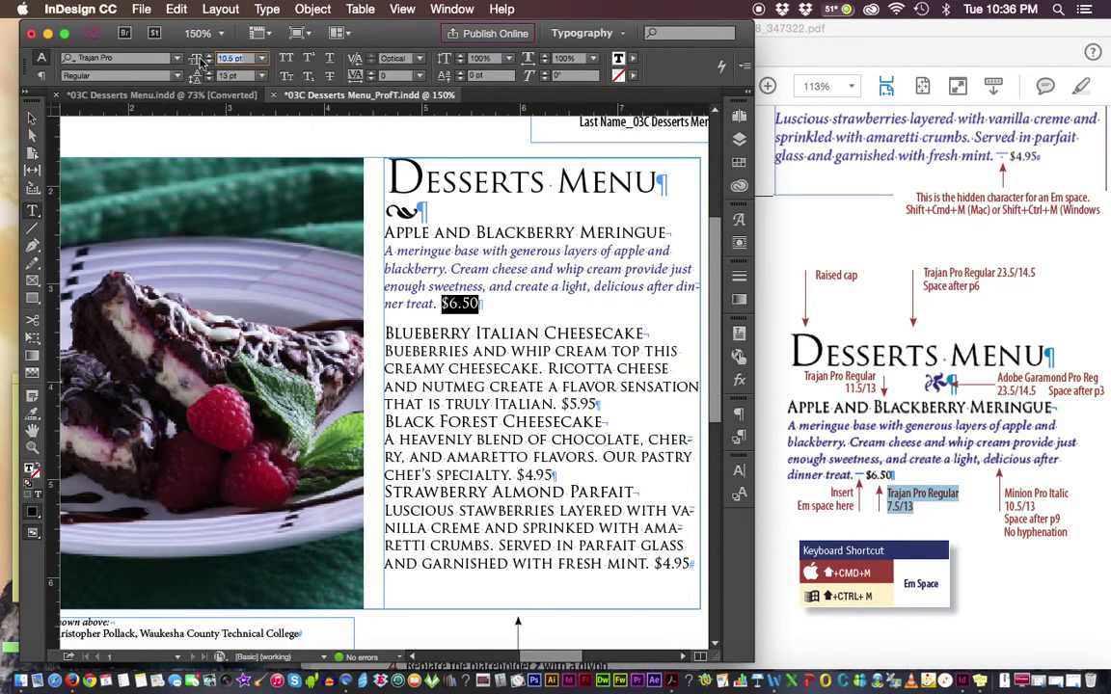
pyautogui.write('7.5')
pyautogui.press('Return')
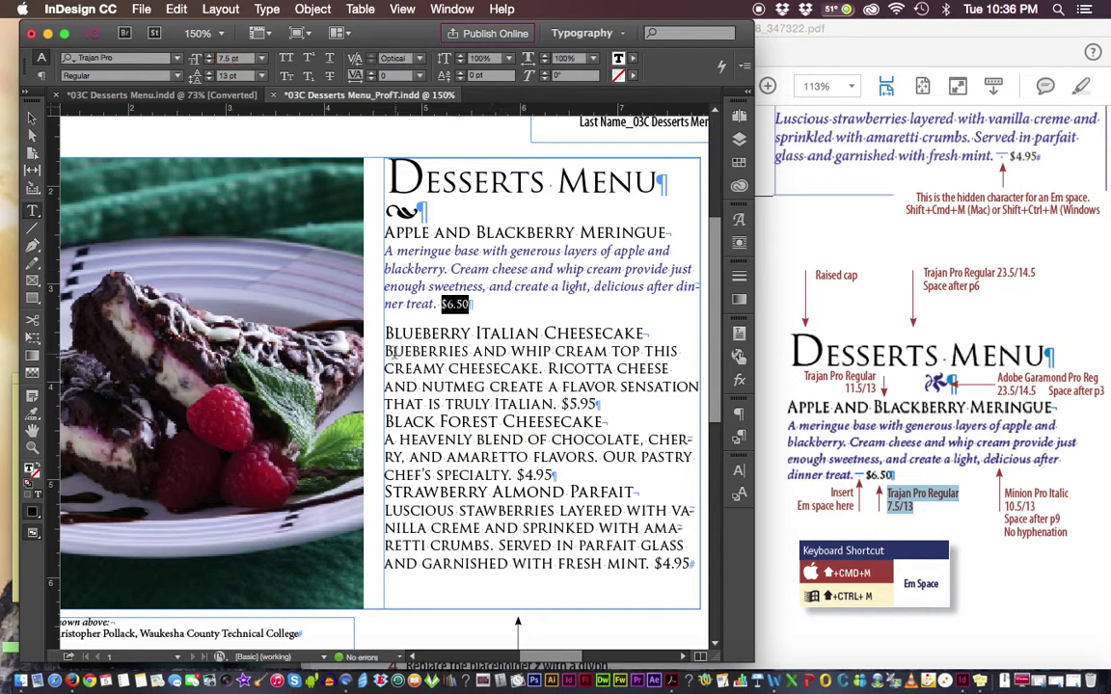
pyautogui.moveTo(385, 351); pyautogui.dragTo(558, 404)
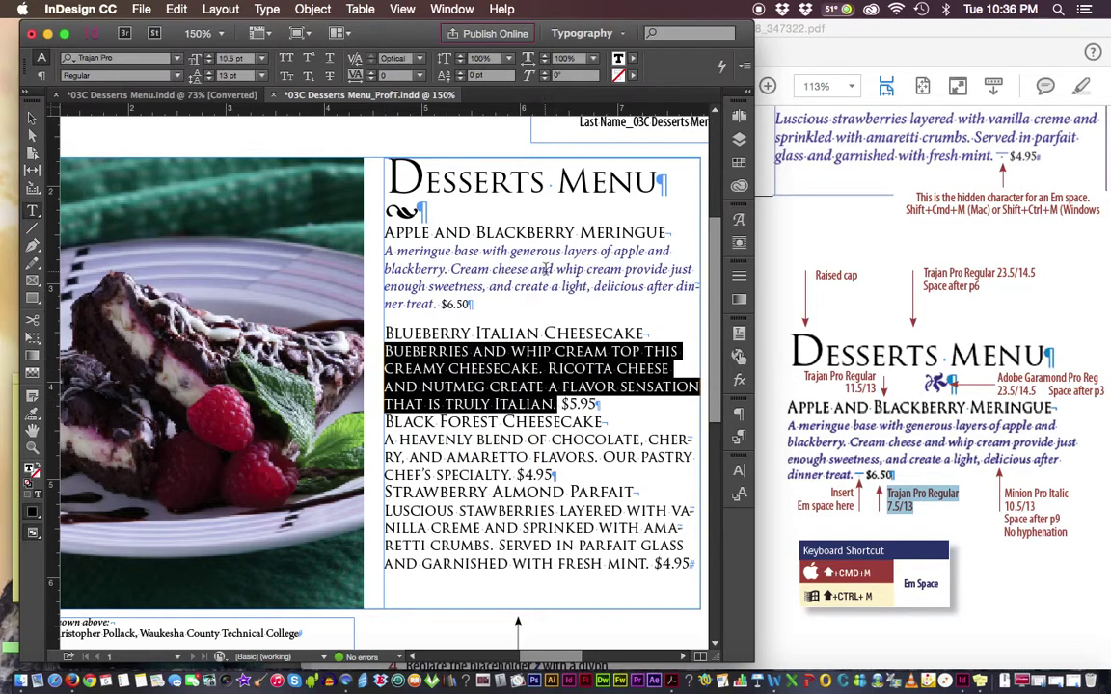